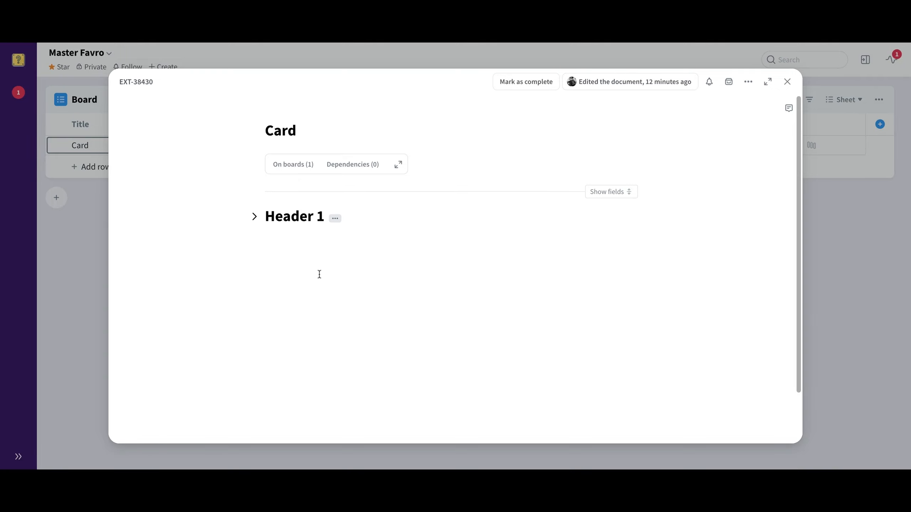
# Step: Review the card's board placement and its custom fields, expanding each section and collapsing it again
pyautogui.click(397, 165)
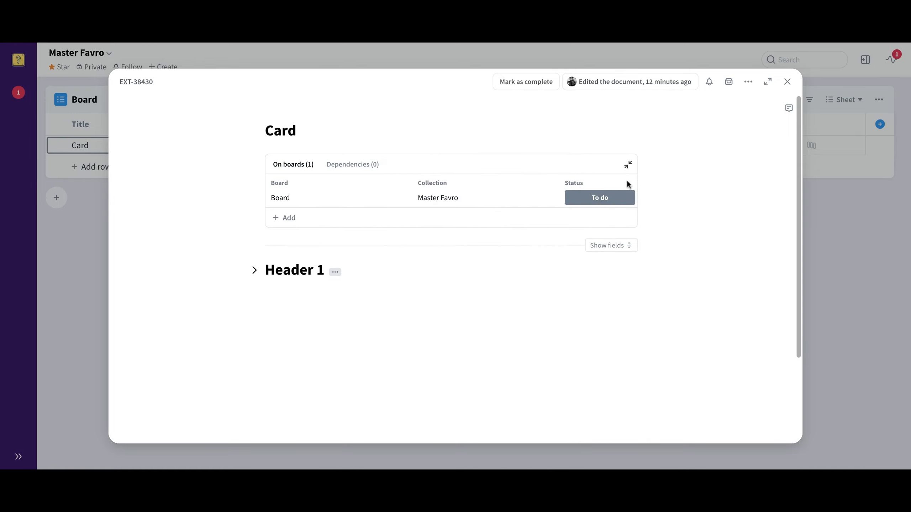
pyautogui.click(628, 165)
pyautogui.click(629, 191)
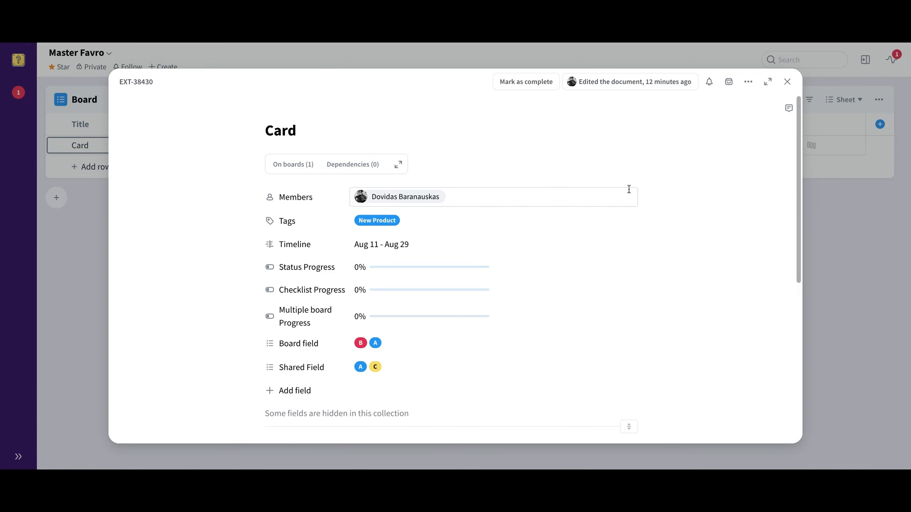
pyautogui.scroll(-1, 590, 280)
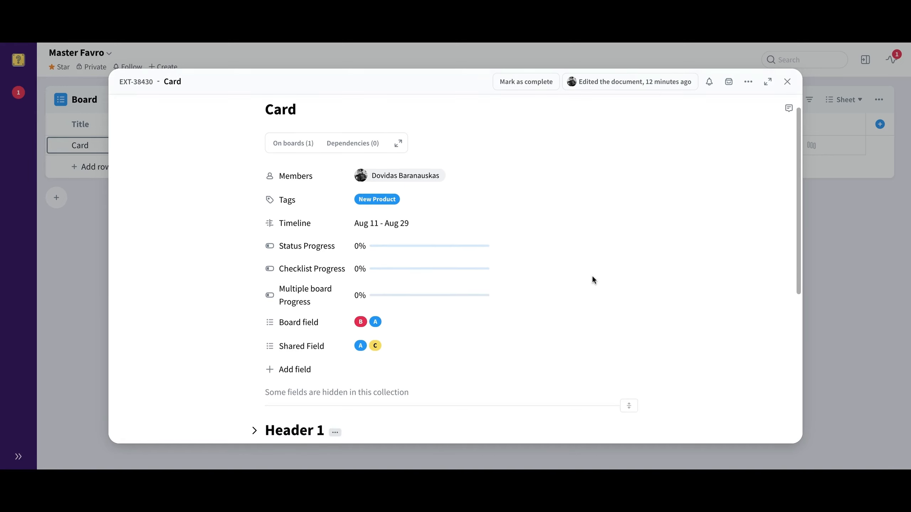
pyautogui.scroll(-1, 591, 279)
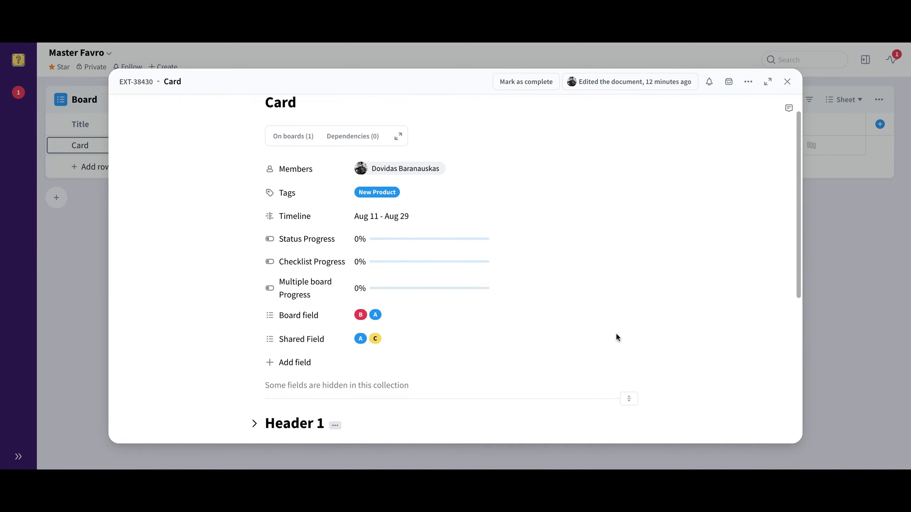
pyautogui.click(629, 399)
# Step: Expand Header 1 and both Header 2 sections in the card, review their contents down to the attachments, and close the card
pyautogui.click(250, 196)
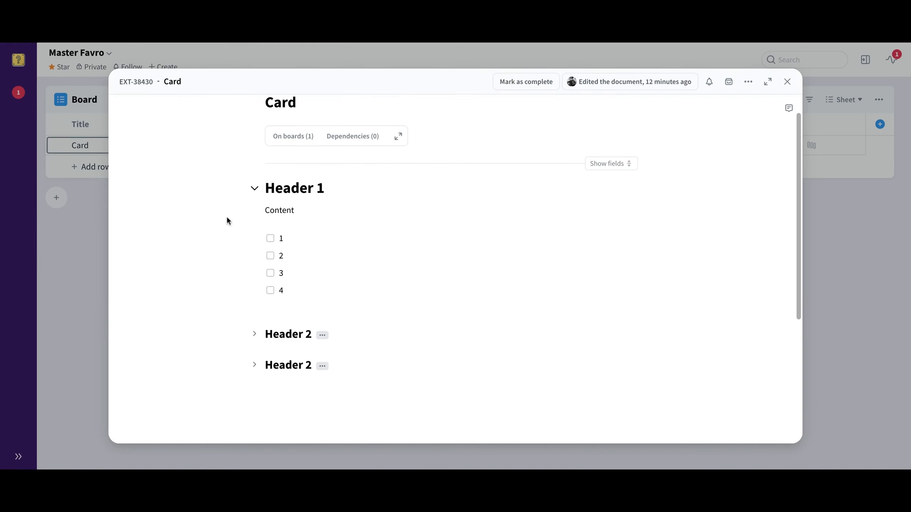
pyautogui.click(253, 334)
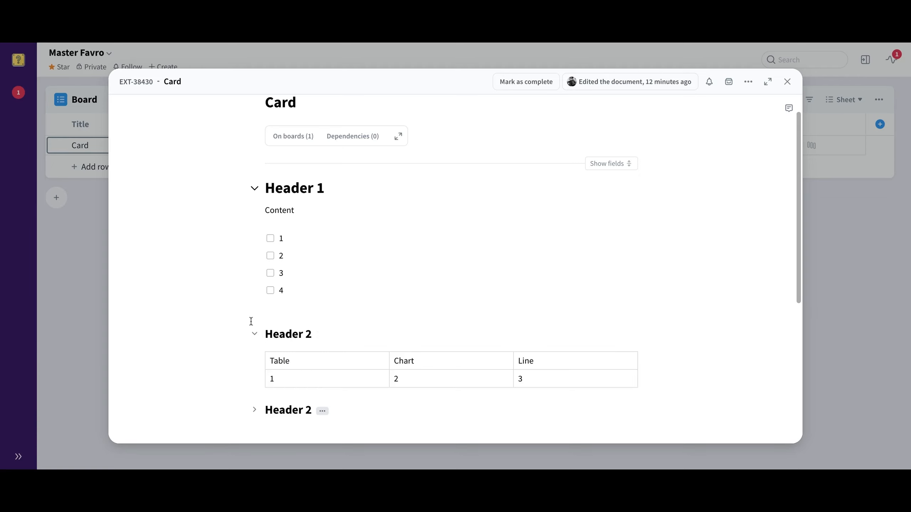
pyautogui.scroll(-1, 237, 316)
pyautogui.click(254, 378)
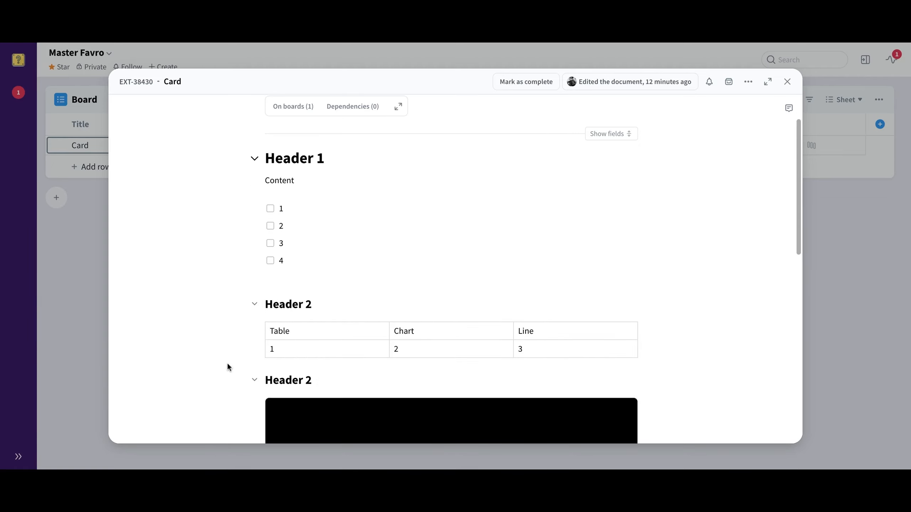
pyautogui.scroll(-3, 226, 361)
pyautogui.scroll(-4, 228, 366)
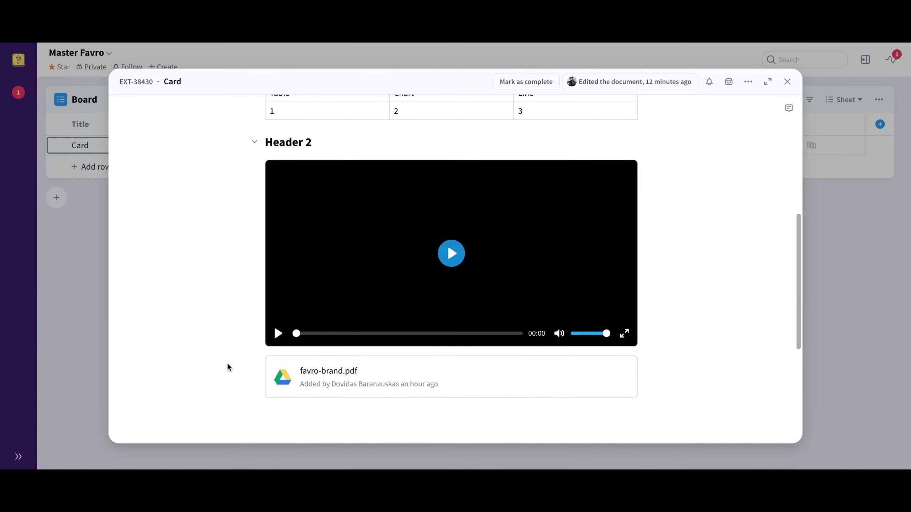
pyautogui.scroll(1, 218, 337)
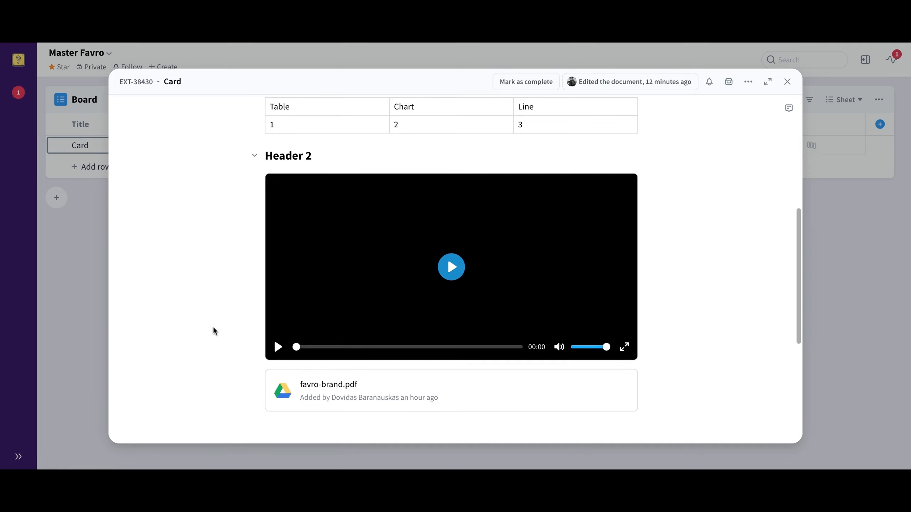
pyautogui.scroll(10, 213, 331)
pyautogui.press('Escape')
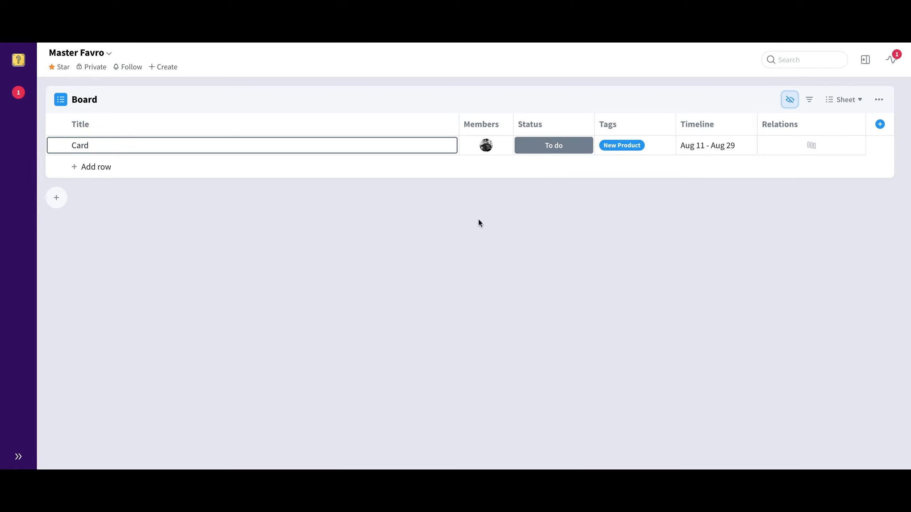
# Step: Start a custom automation for the Board with "When card is created" as its trigger
pyautogui.click(878, 100)
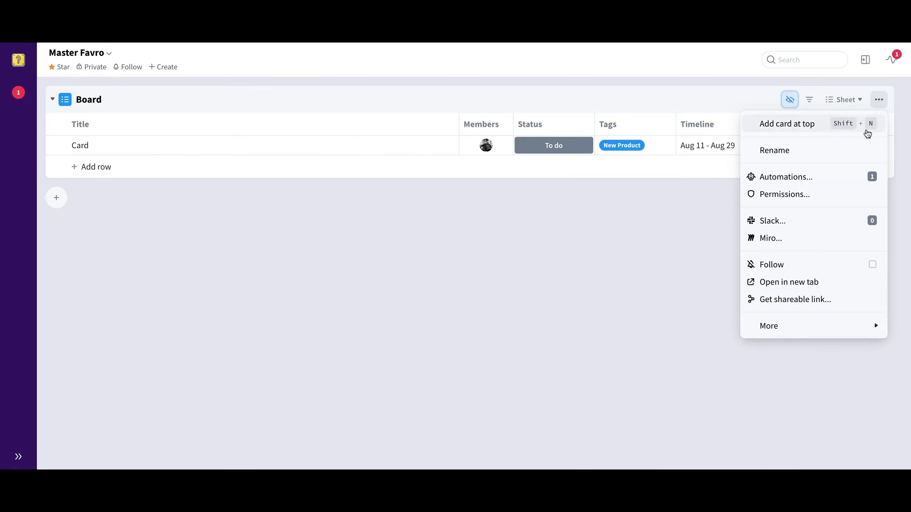
pyautogui.click(837, 177)
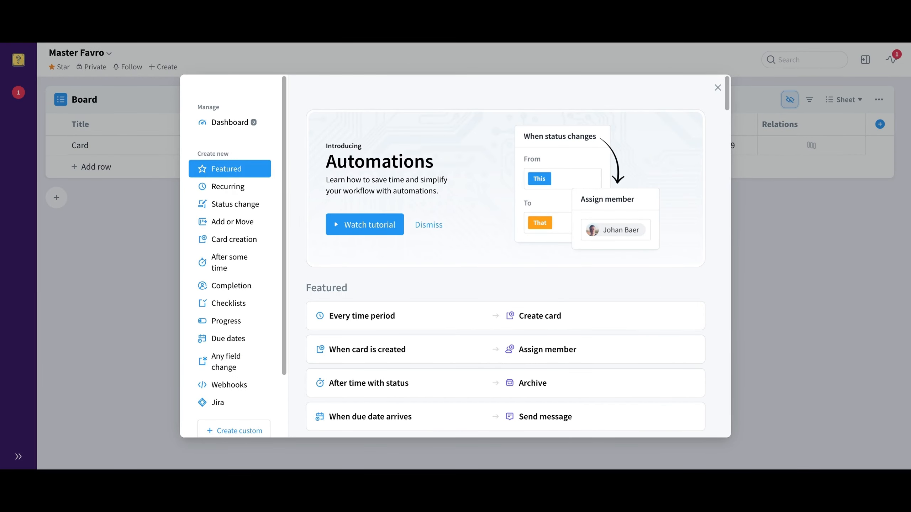
pyautogui.scroll(-5, 505, 266)
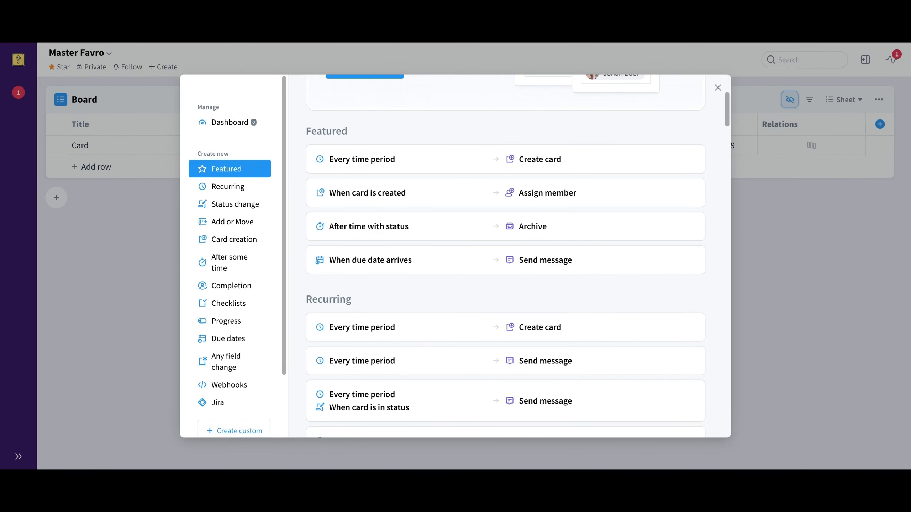
pyautogui.scroll(-3, 506, 257)
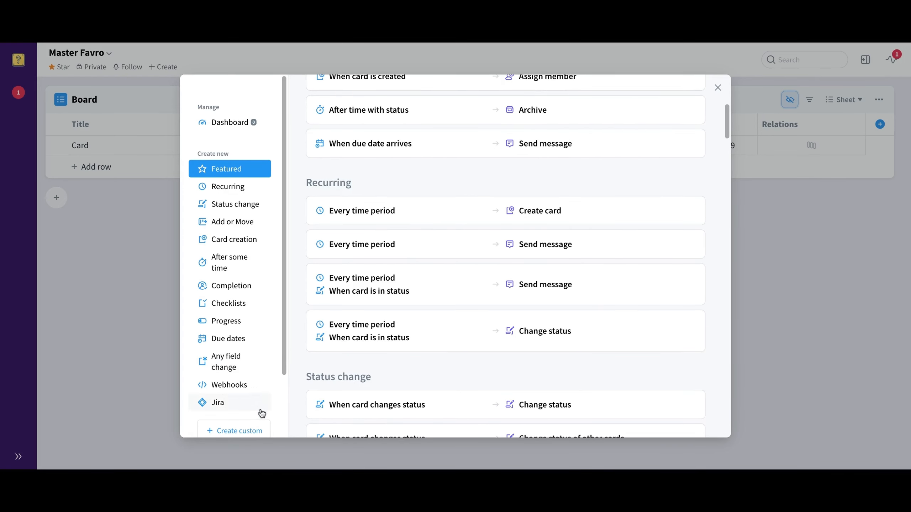
pyautogui.click(263, 428)
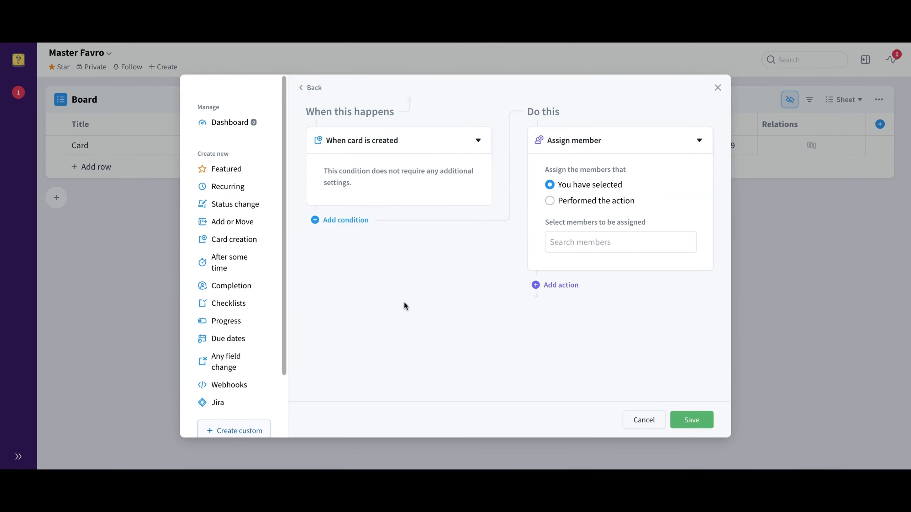
pyautogui.click(470, 145)
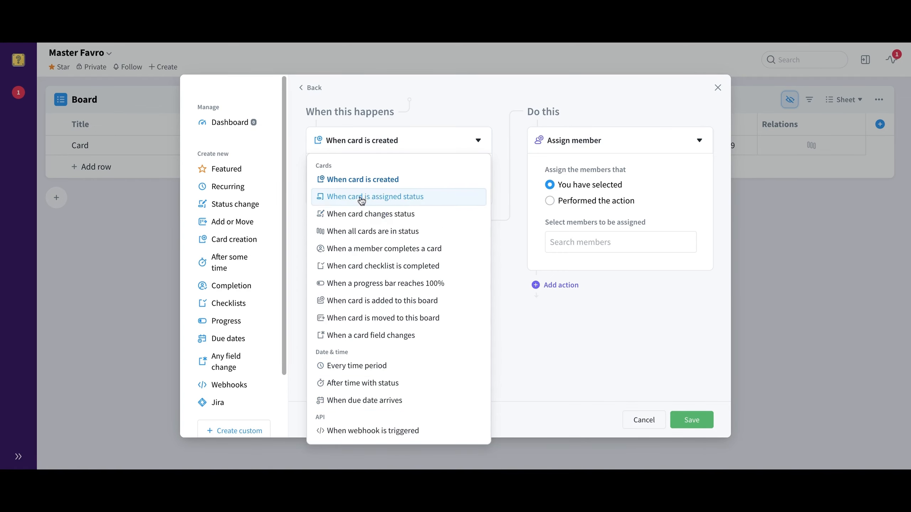
pyautogui.click(412, 182)
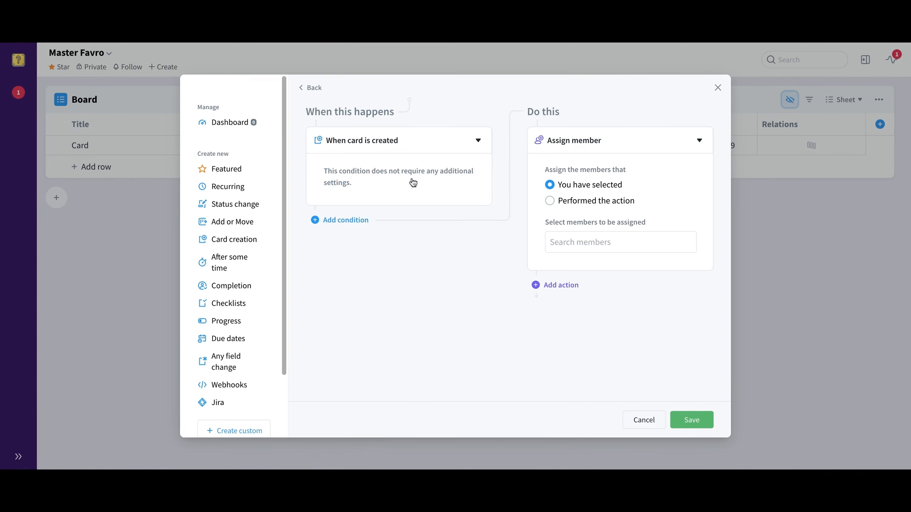
# Step: Set the automation's action to Assign member for selected members and choose the member to be assigned
pyautogui.click(643, 143)
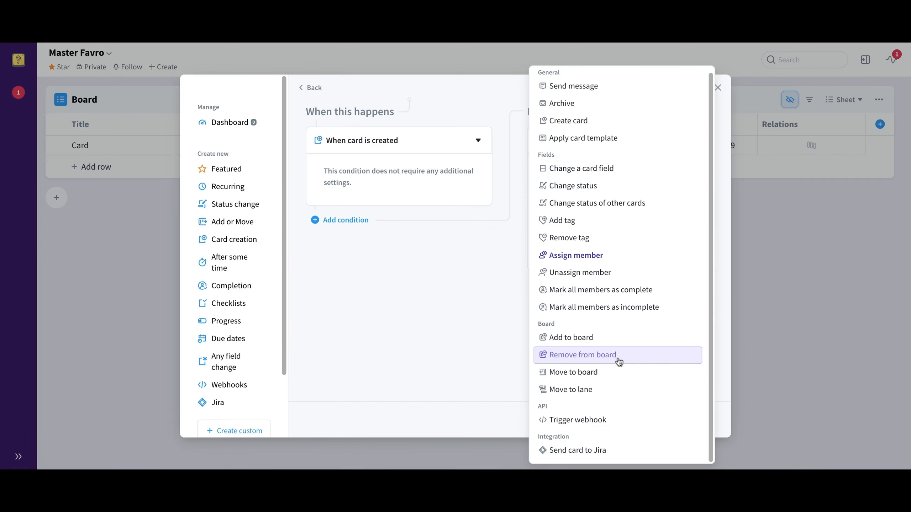
pyautogui.click(641, 259)
pyautogui.click(634, 242)
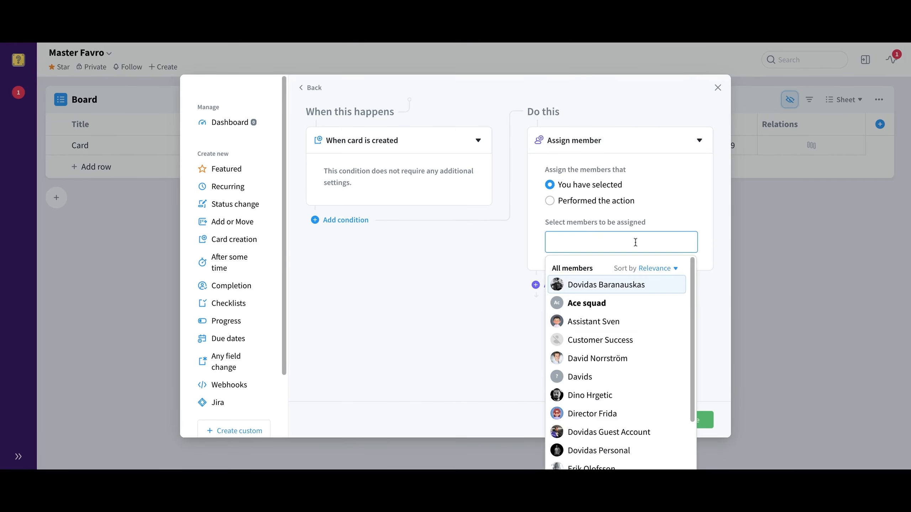
pyautogui.click(633, 285)
pyautogui.click(504, 276)
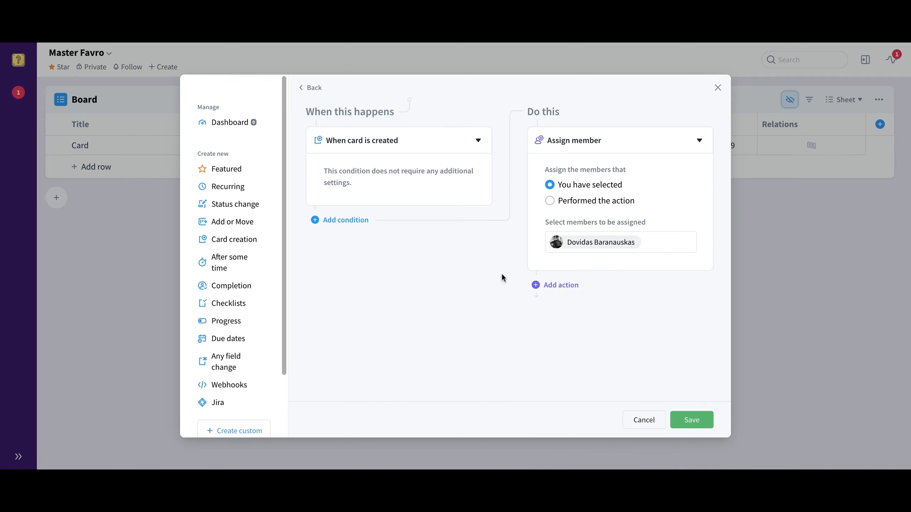
# Step: Add a second action that adds the New Product tag, save the automation and return to the board
pyautogui.click(574, 286)
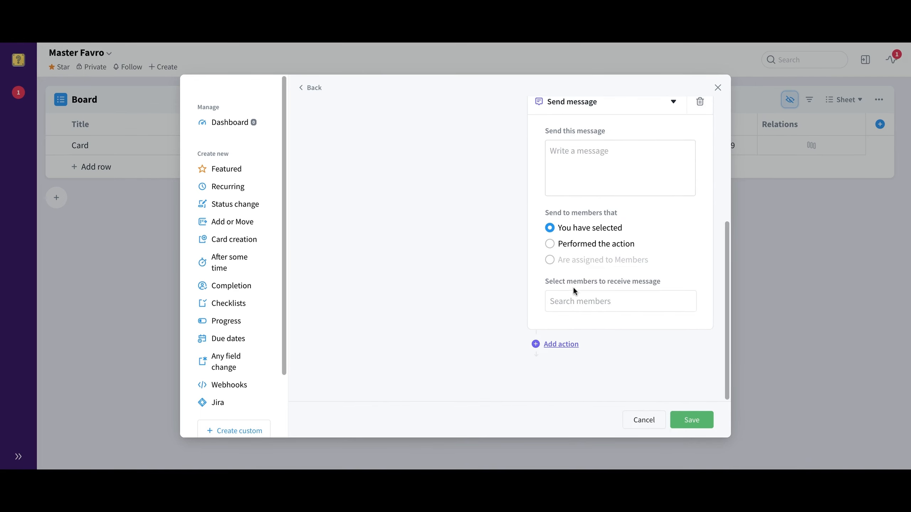
pyautogui.click(653, 111)
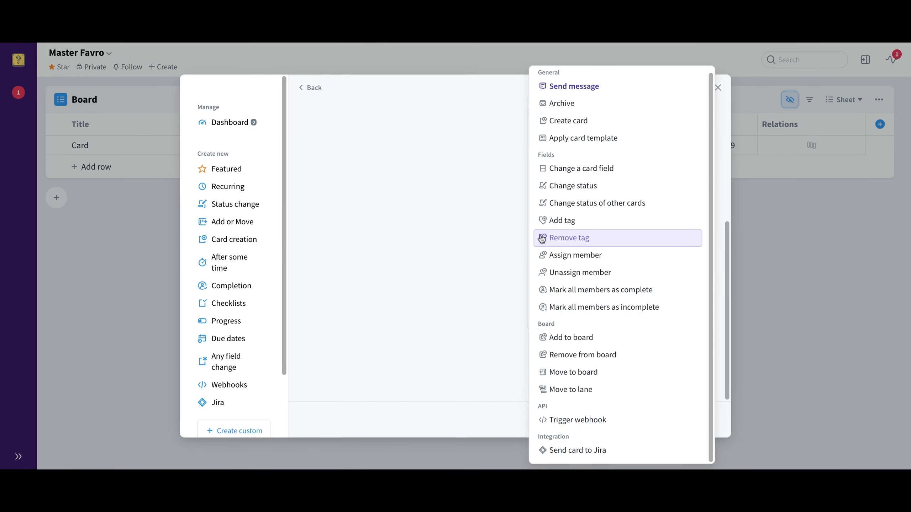
pyautogui.click(552, 225)
pyautogui.click(631, 303)
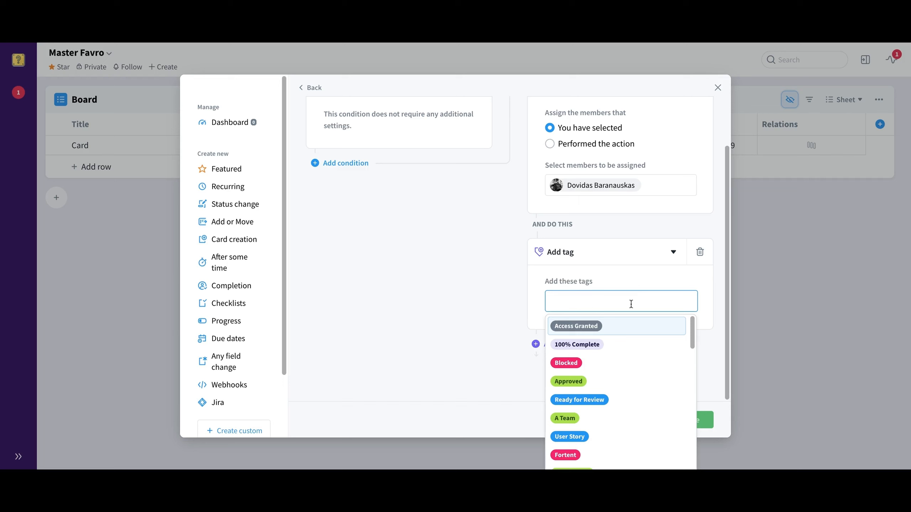
pyautogui.write('New')
pyautogui.click(608, 320)
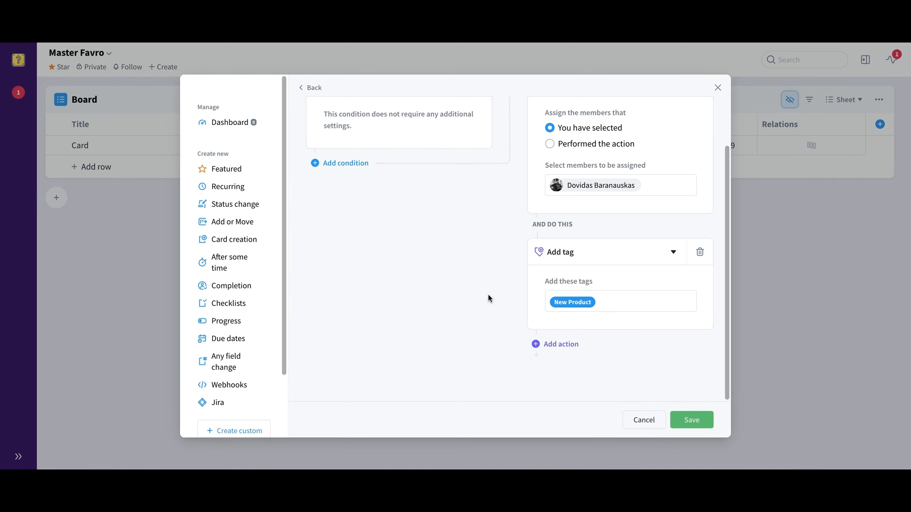
pyautogui.click(679, 420)
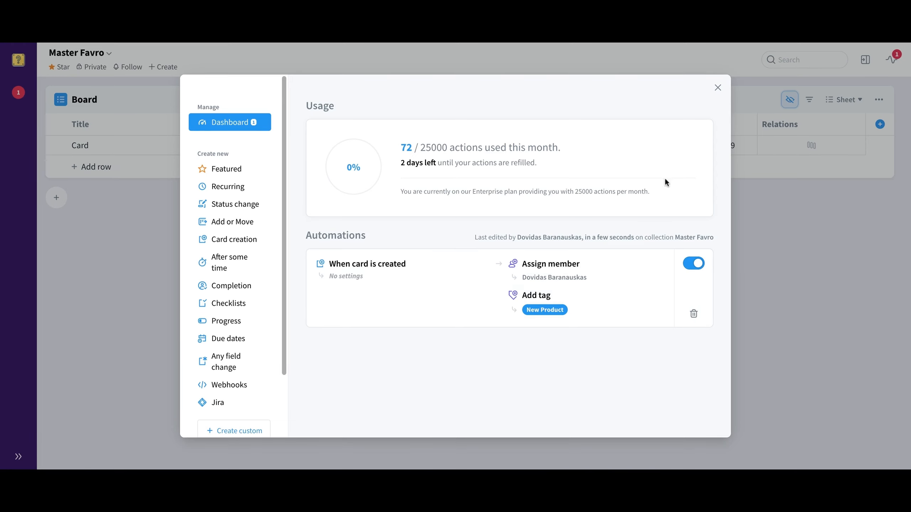
pyautogui.click(718, 87)
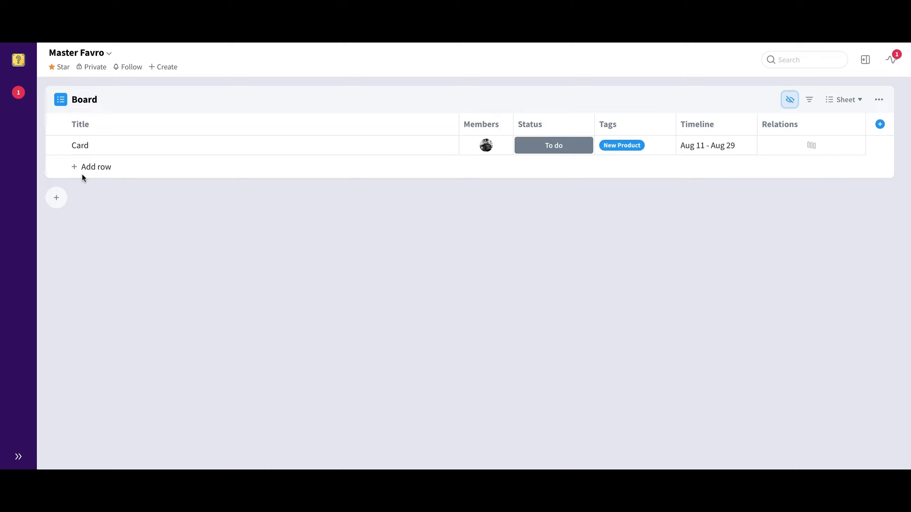
# Step: Add a card titled "New Card" to the Board sheet and clear its red change marker
pyautogui.click(91, 167)
pyautogui.write('New Card')
pyautogui.press('Return')
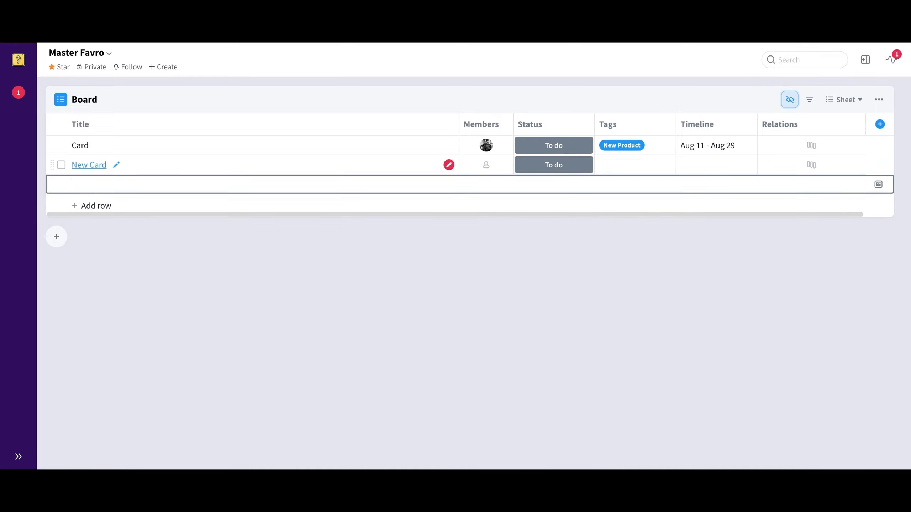
pyautogui.click(421, 291)
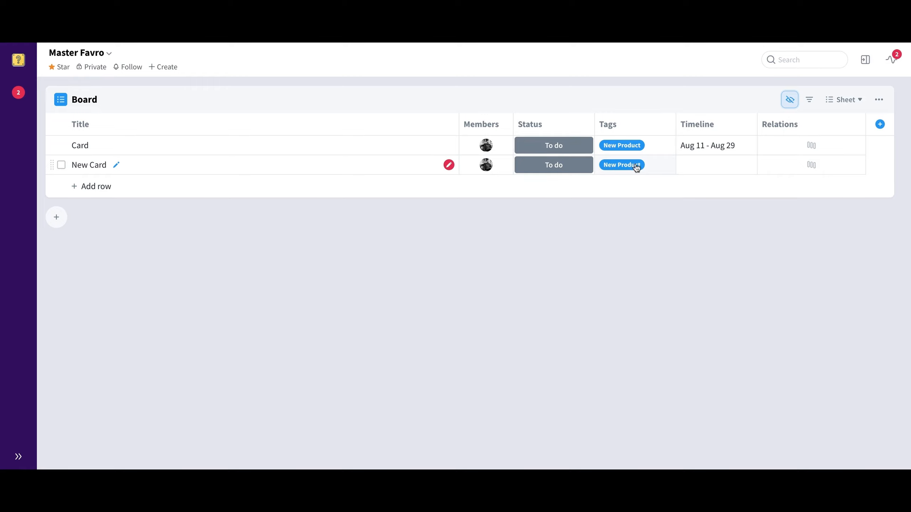
pyautogui.click(448, 166)
pyautogui.click(434, 207)
# Step: Create a new board in the collection from the starred Epic story board template, keeping its default name
pyautogui.click(58, 217)
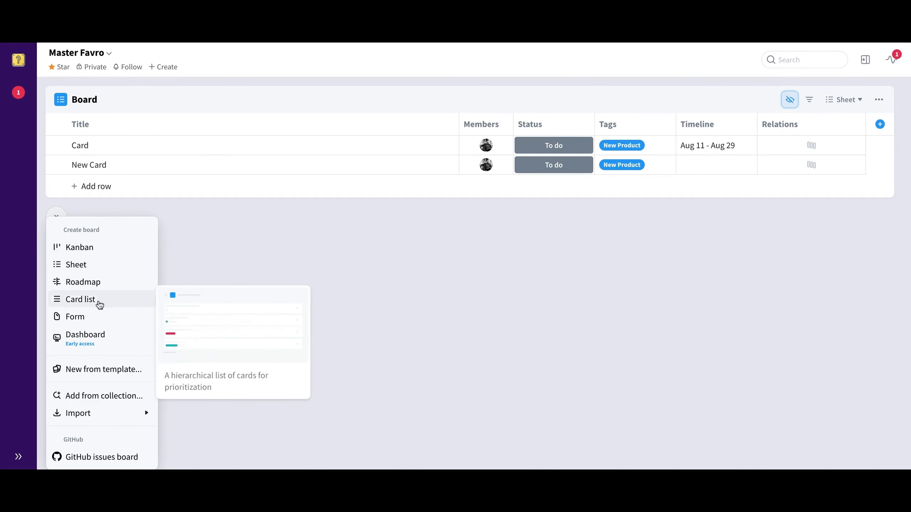
pyautogui.click(148, 375)
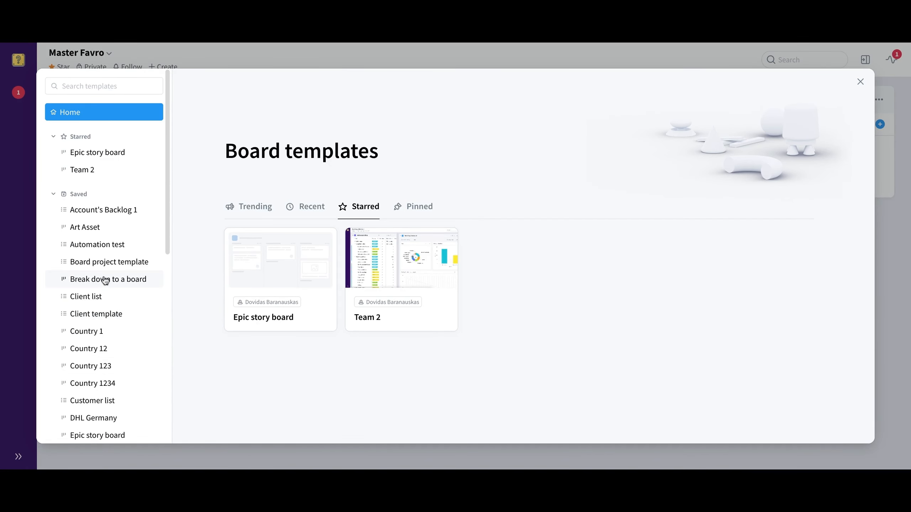
pyautogui.scroll(-2, 104, 279)
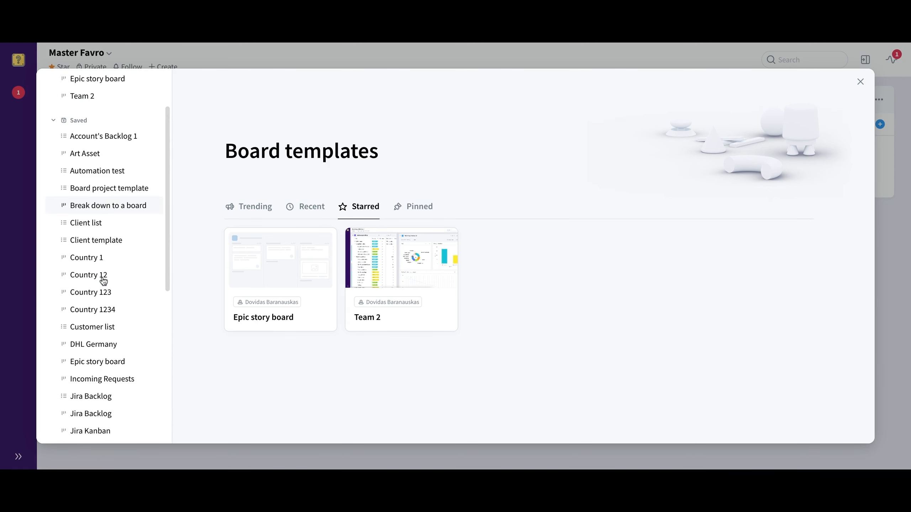
pyautogui.scroll(-1, 103, 282)
pyautogui.scroll(3, 103, 282)
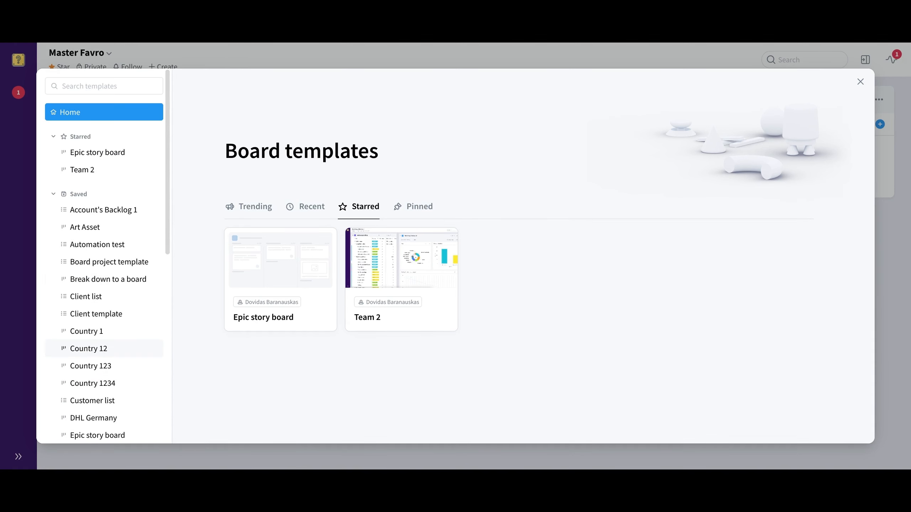
pyautogui.click(289, 269)
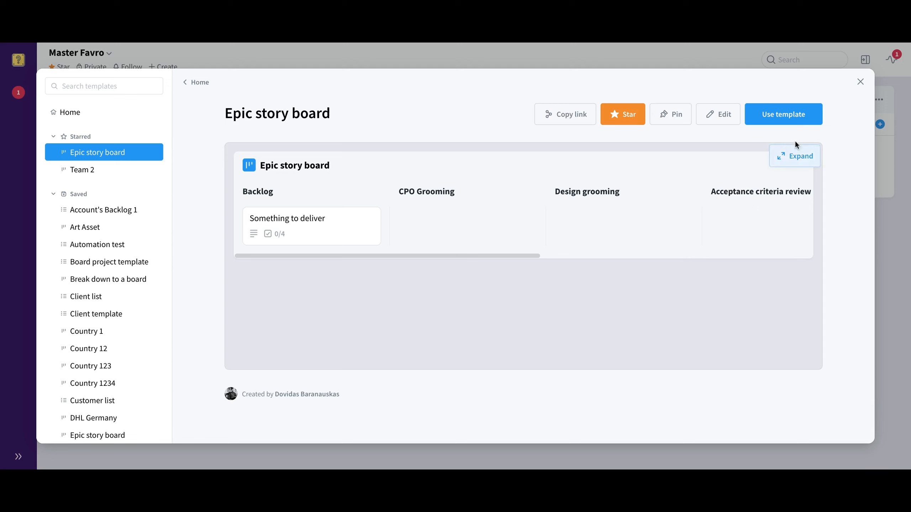
pyautogui.click(815, 124)
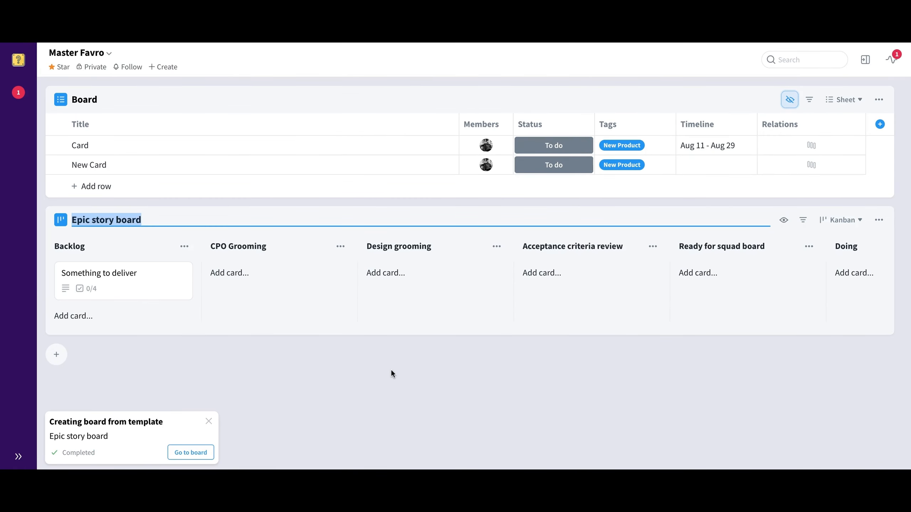
pyautogui.click(391, 370)
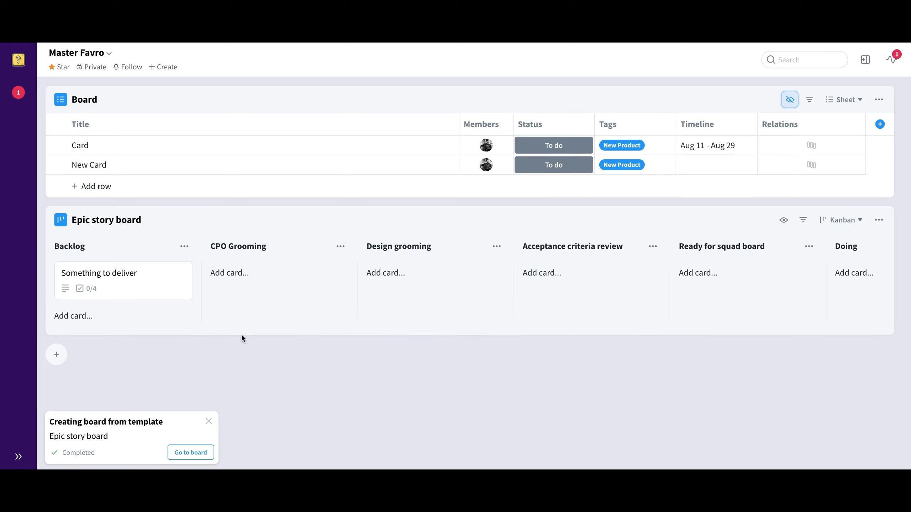
# Step: Add a card titled "New Card" to the Epic story board's Backlog column using the Client request card template
pyautogui.click(84, 317)
pyautogui.write('New Card')
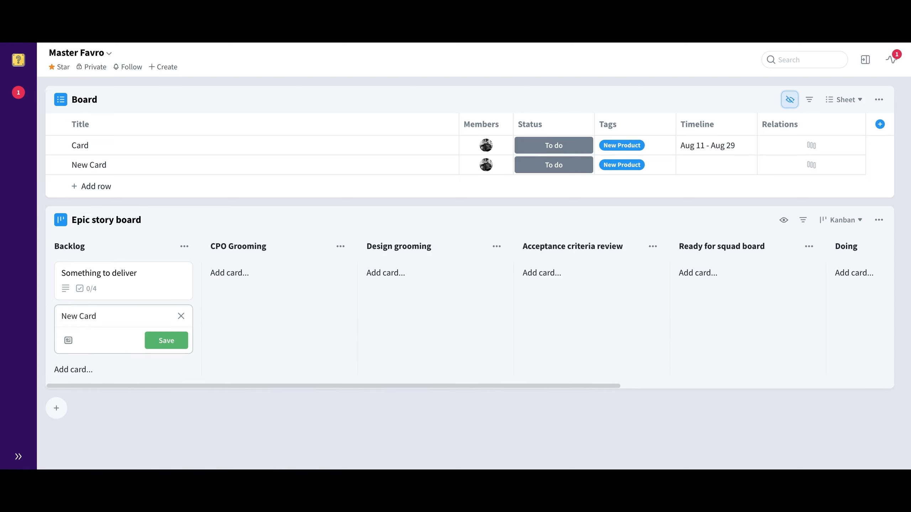
pyautogui.click(71, 343)
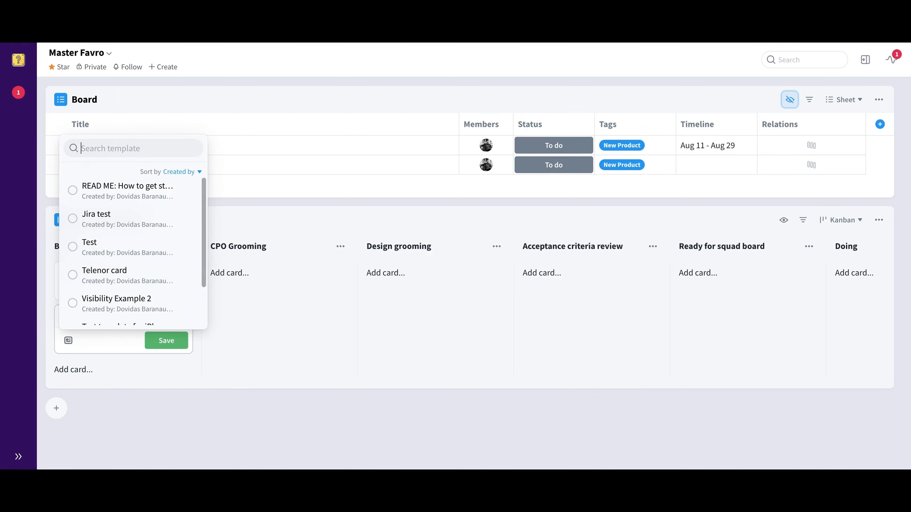
pyautogui.write('Client')
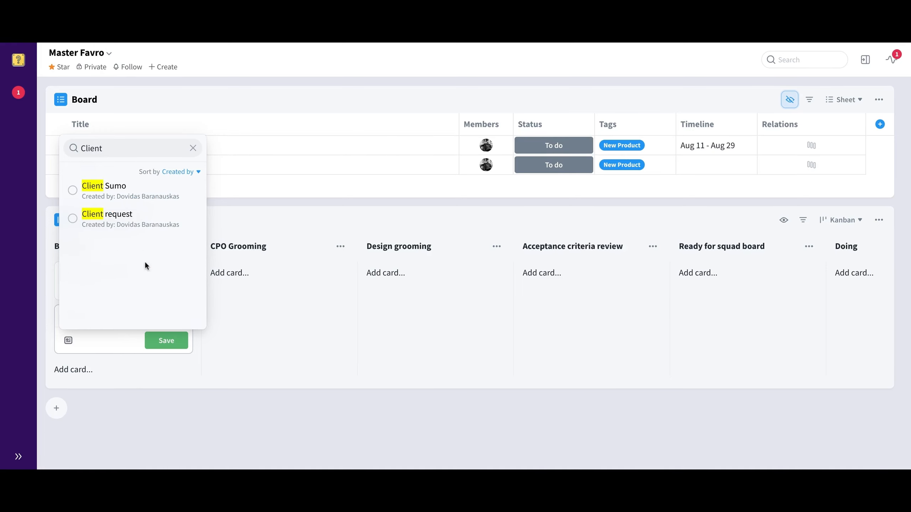
pyautogui.click(154, 227)
pyautogui.click(175, 341)
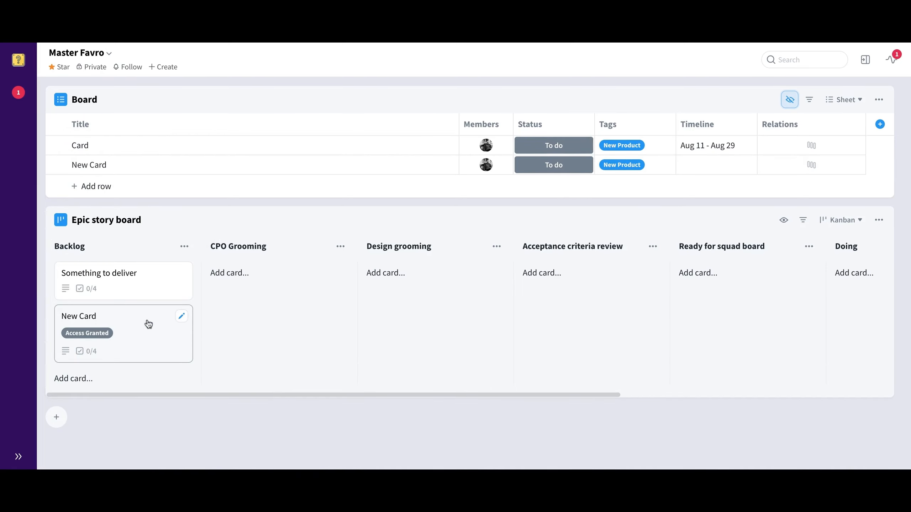
# Step: Open the Backlog's New Card, review the description, tasks, questions, design and logins sections, and close it
pyautogui.click(147, 324)
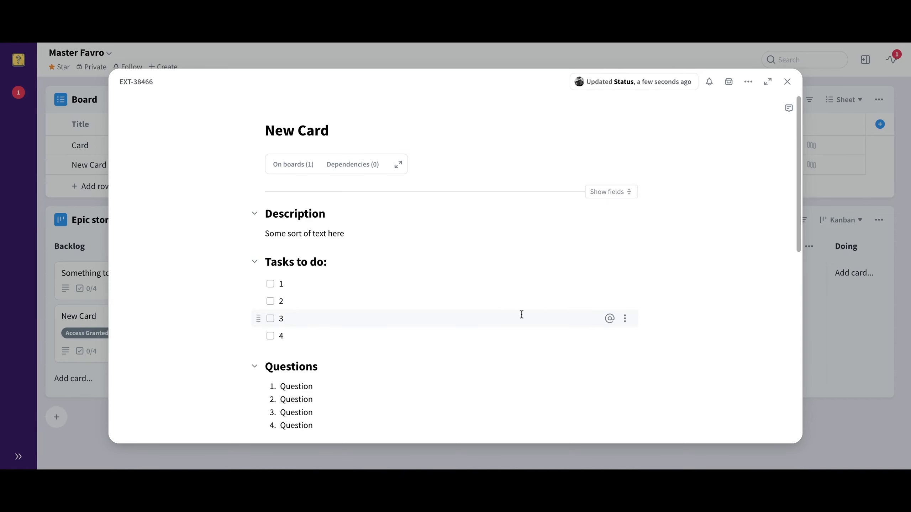
pyautogui.scroll(-5, 521, 314)
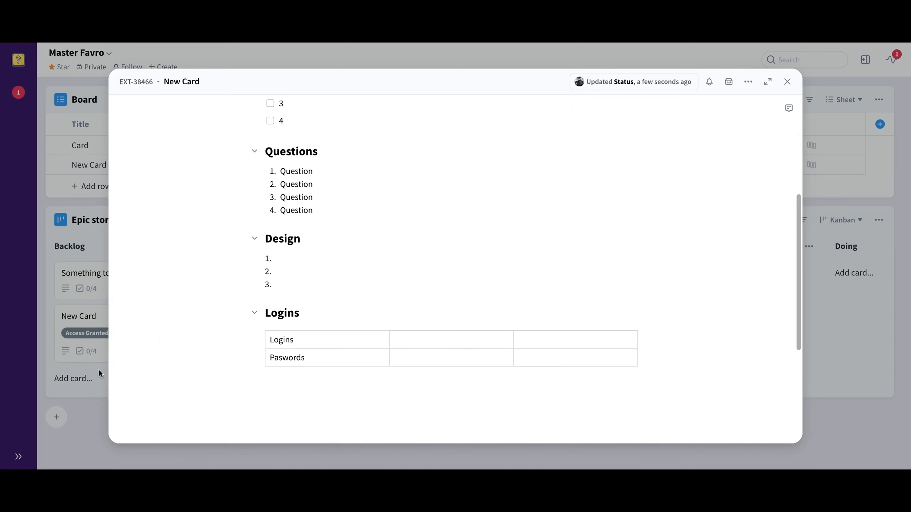
pyautogui.click(90, 404)
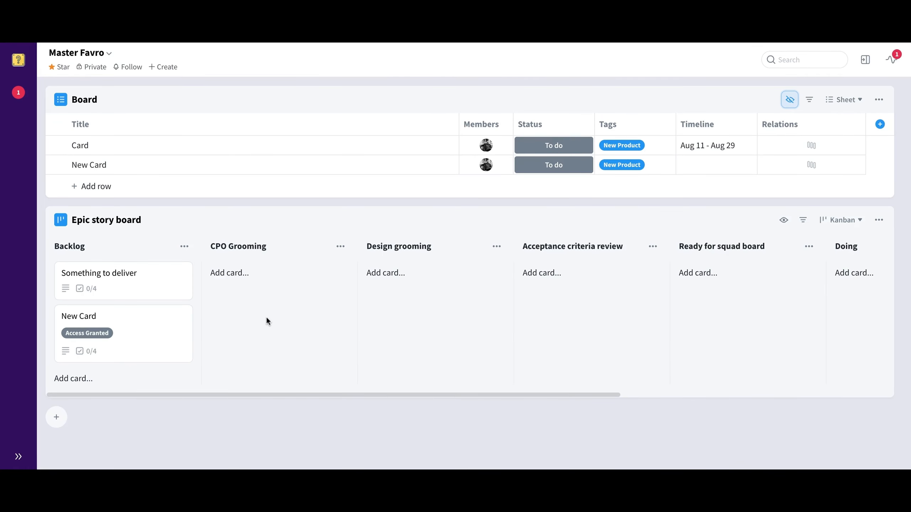
# Step: Open the organization's template editor and show its list of starred, card, board and collection templates
pyautogui.click(14, 59)
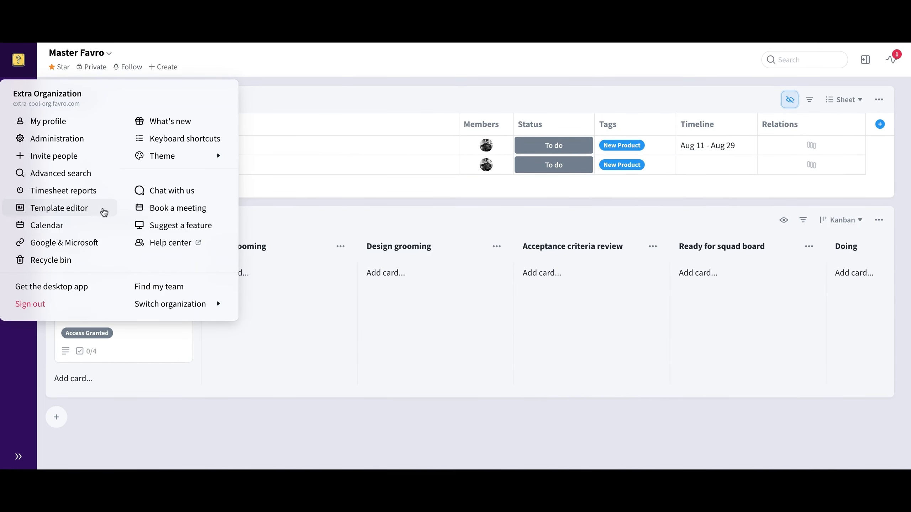
pyautogui.click(104, 212)
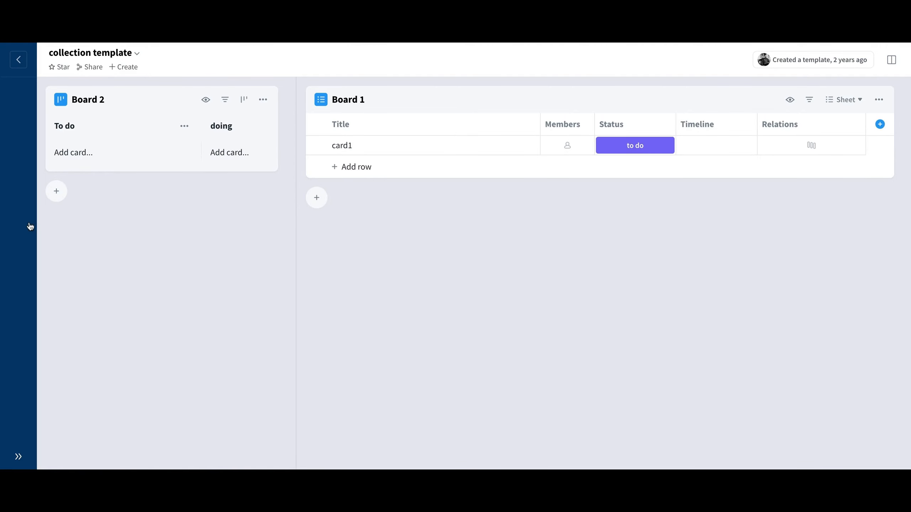
pyautogui.moveTo(30, 226)
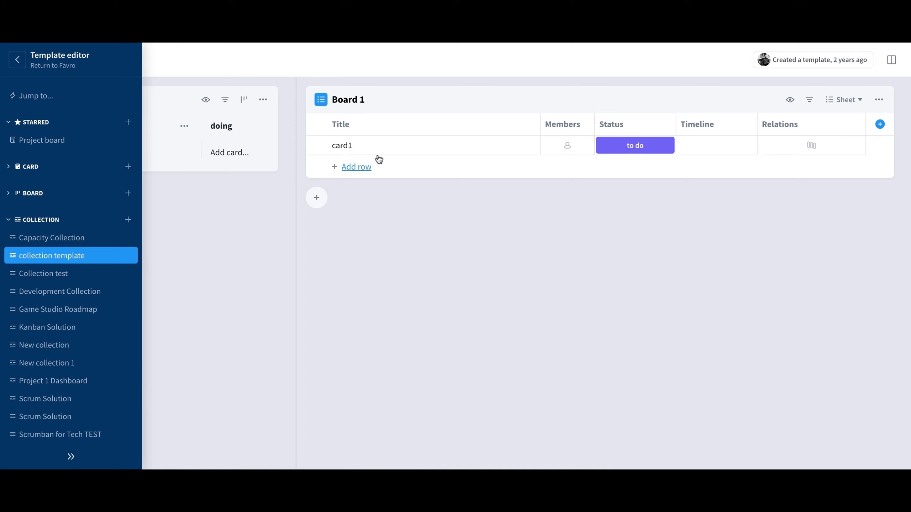
# Step: Set card1's status to doing on Board 1 of the collection template and leave the template editor
pyautogui.click(640, 147)
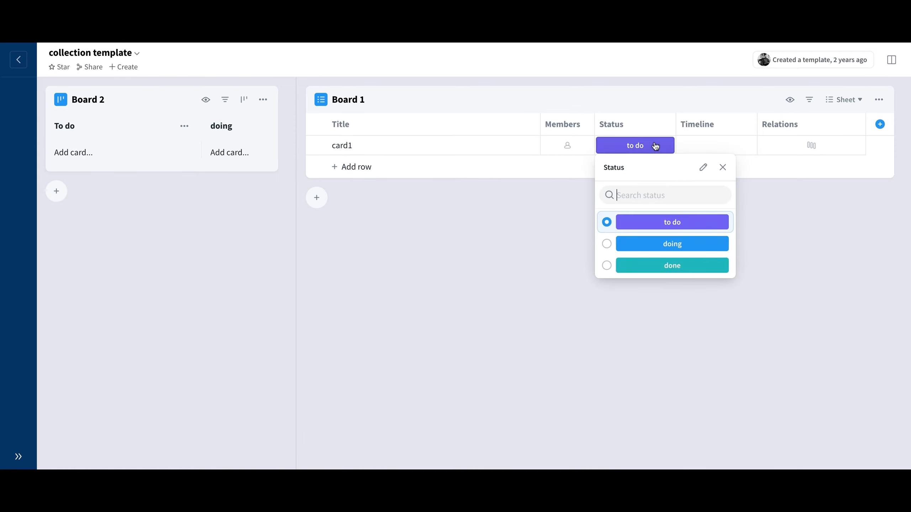
pyautogui.click(671, 240)
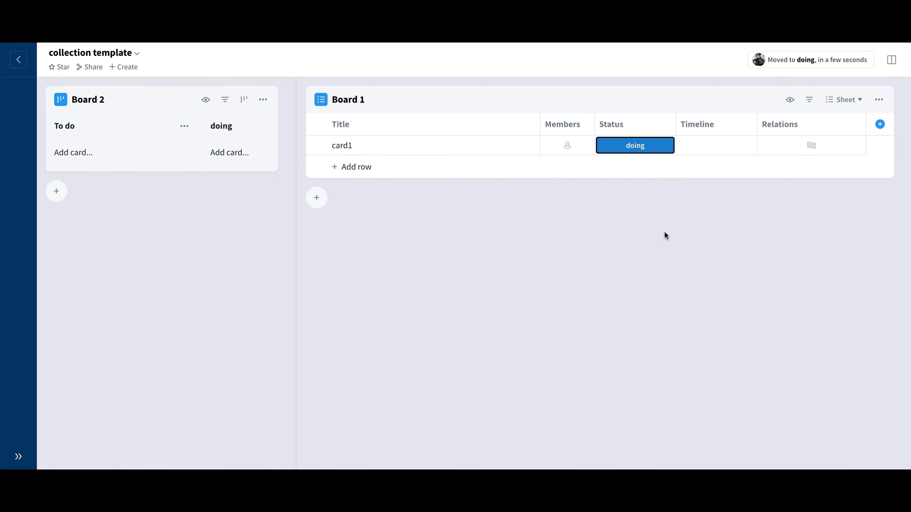
pyautogui.click(18, 63)
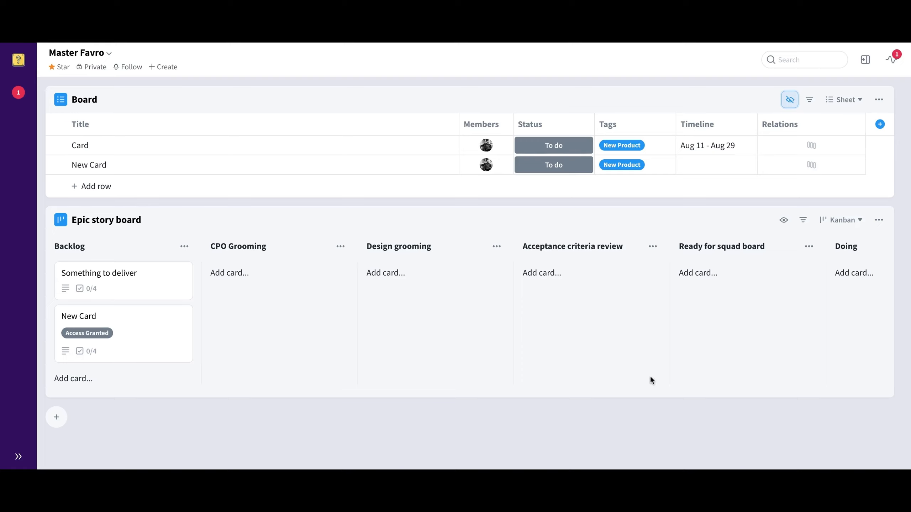
# Step: Collapse the Epic story board and switch the Board to its saved Progress bar view
pyautogui.click(690, 220)
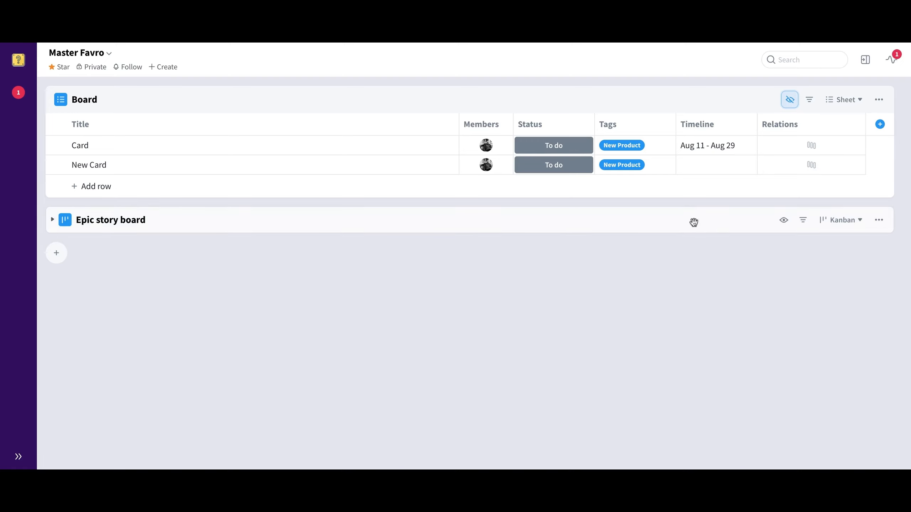
pyautogui.click(840, 104)
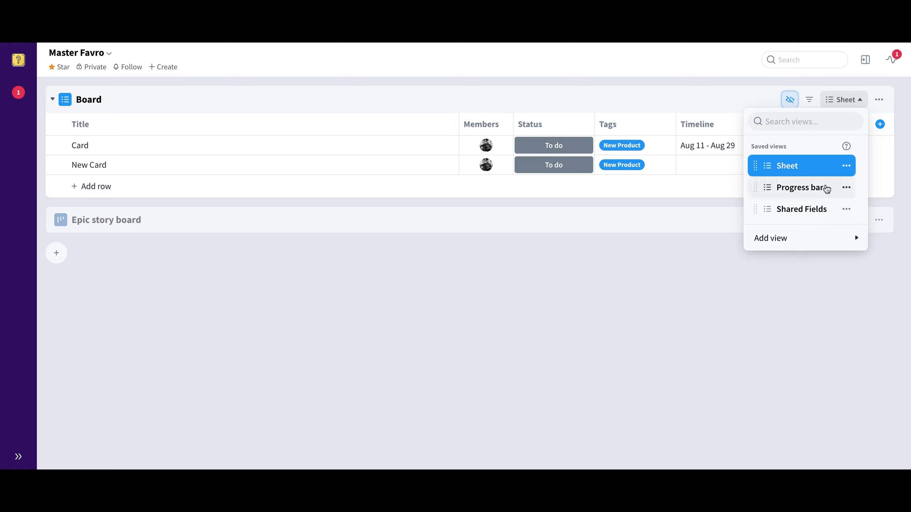
pyautogui.click(826, 189)
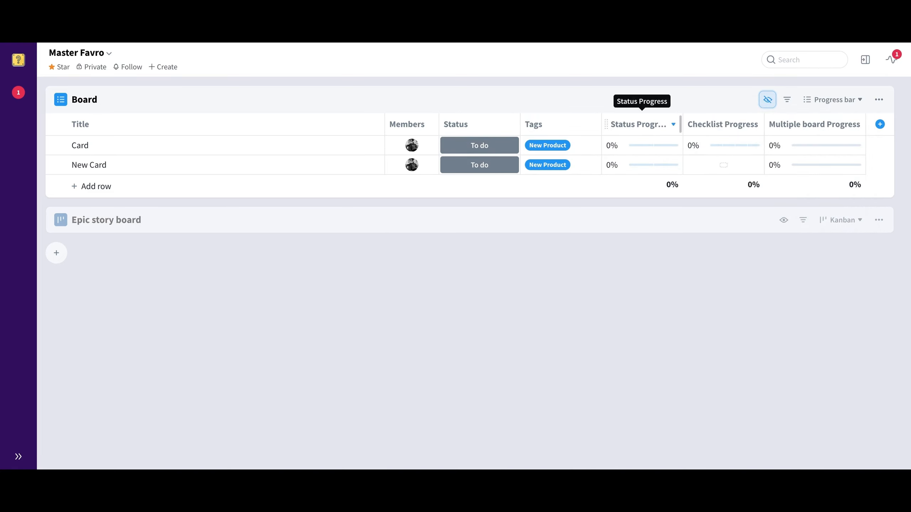
# Step: Review the Status Progress field's settings for the definition of done and close them without changes
pyautogui.click(673, 124)
pyautogui.click(660, 150)
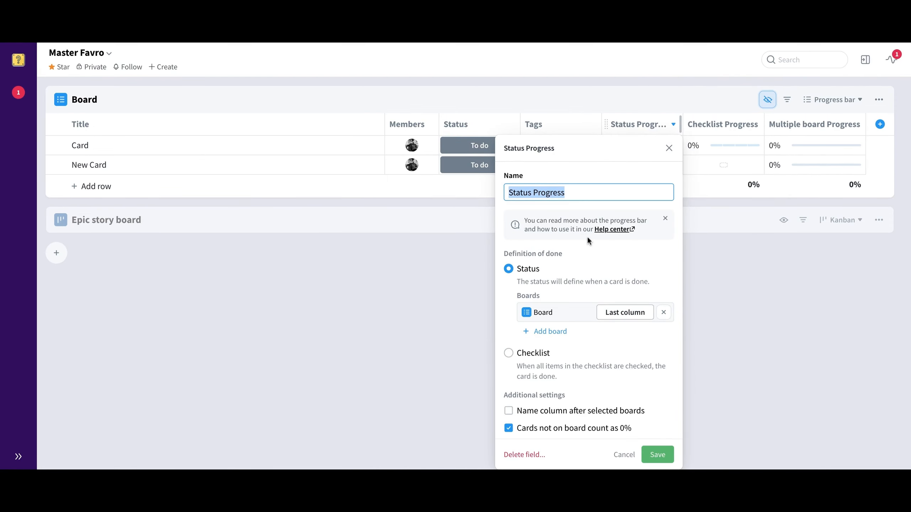
pyautogui.click(668, 148)
# Step: Set the status of the card named Card to Doing and check its Status Progress bar
pyautogui.click(509, 146)
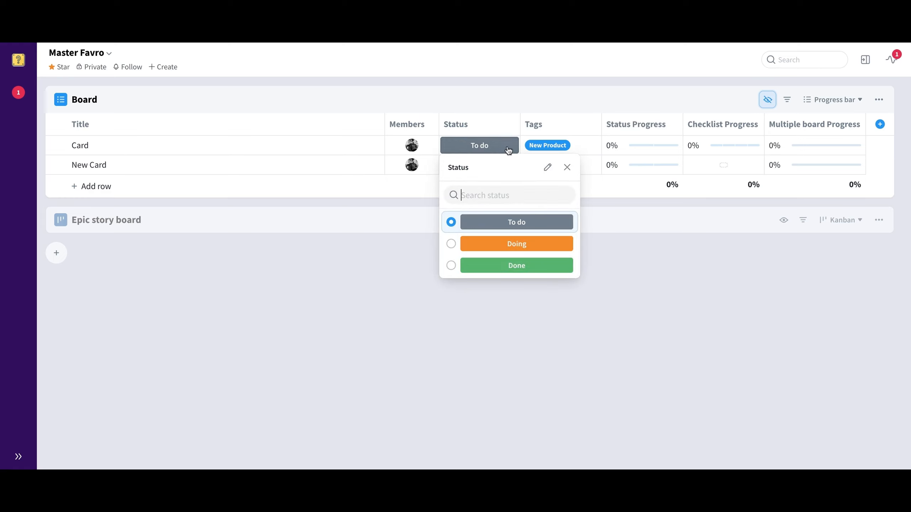
pyautogui.click(546, 248)
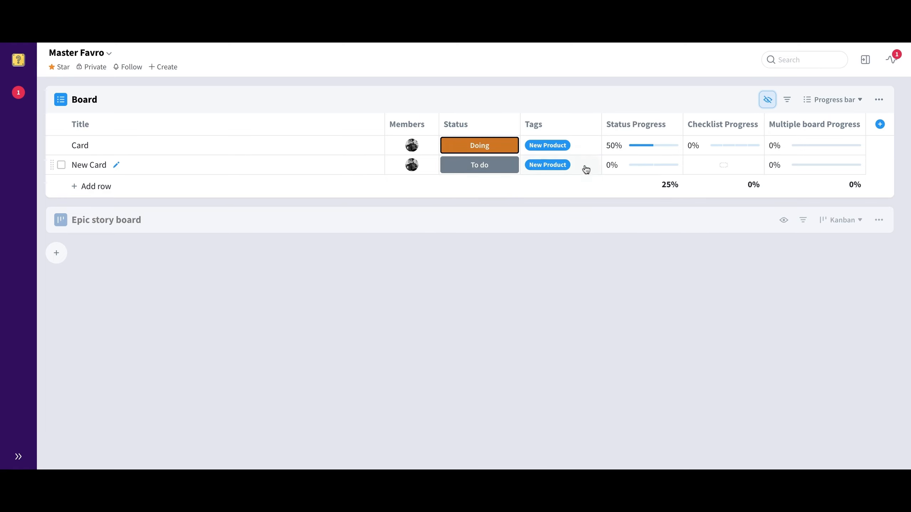
pyautogui.moveTo(656, 149)
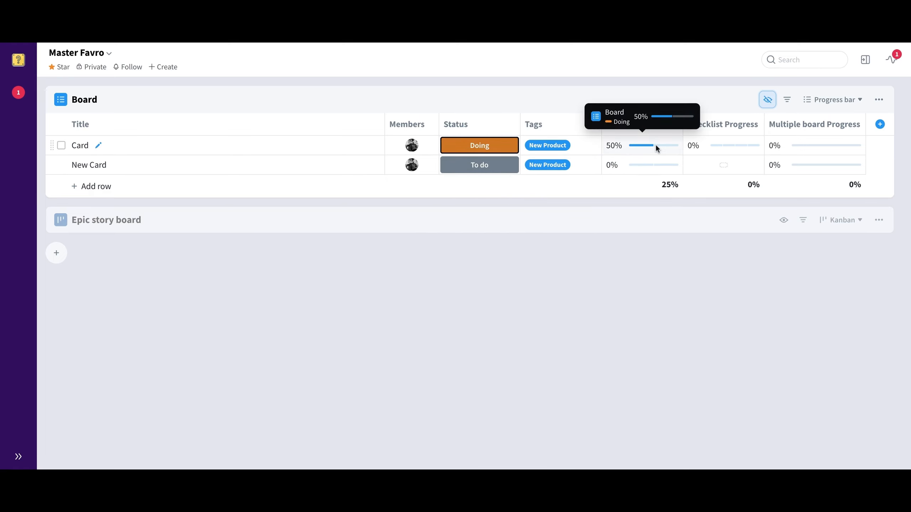
# Step: Review the Checklist Progress field's settings for the definition of done and close them without changes
pyautogui.click(755, 125)
pyautogui.click(692, 148)
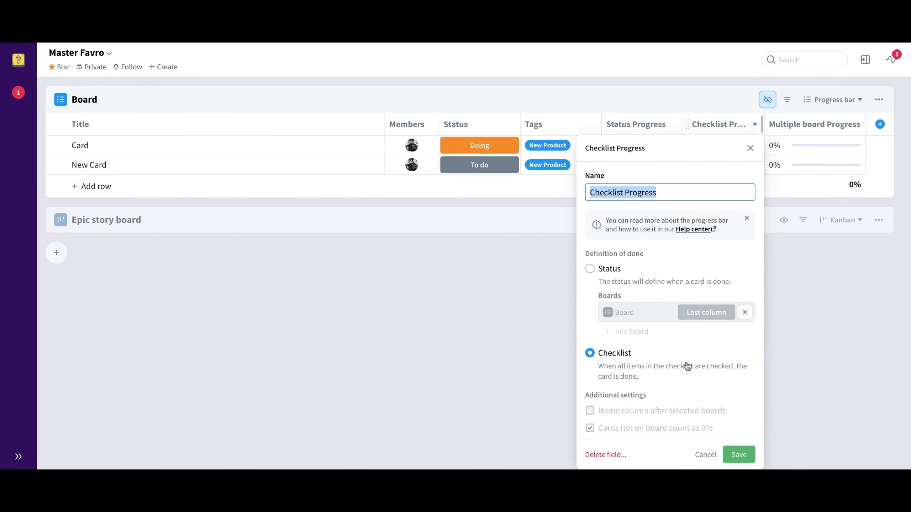
pyautogui.click(751, 147)
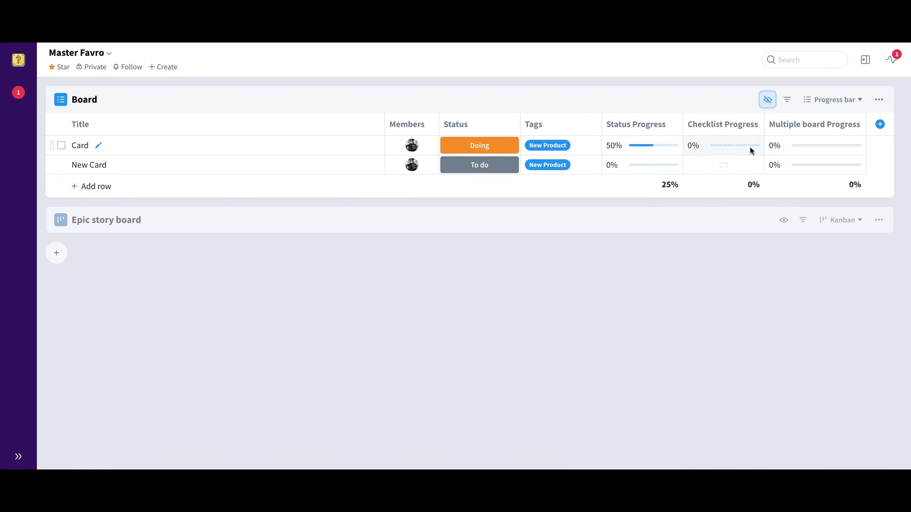
# Step: Tick checklist items 1 and 2 in the card named Card and close the card
pyautogui.click(85, 145)
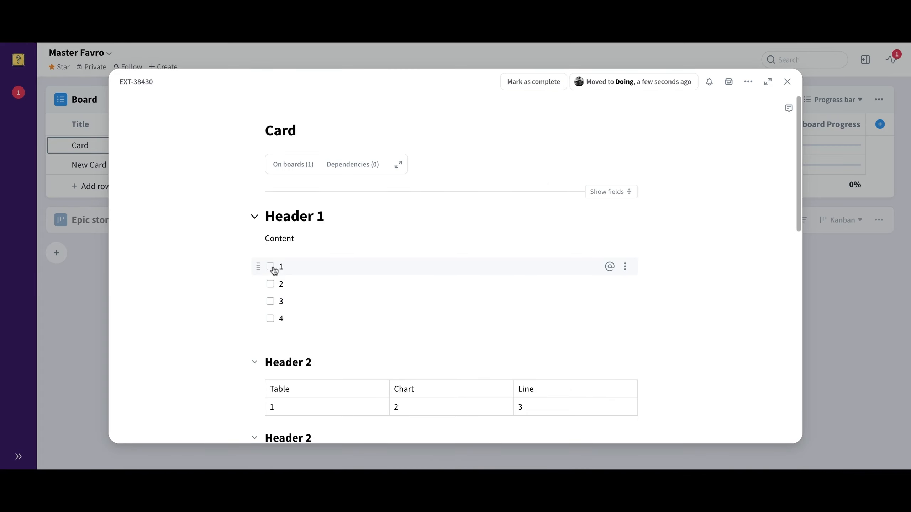
pyautogui.click(270, 267)
pyautogui.click(270, 283)
pyautogui.click(98, 292)
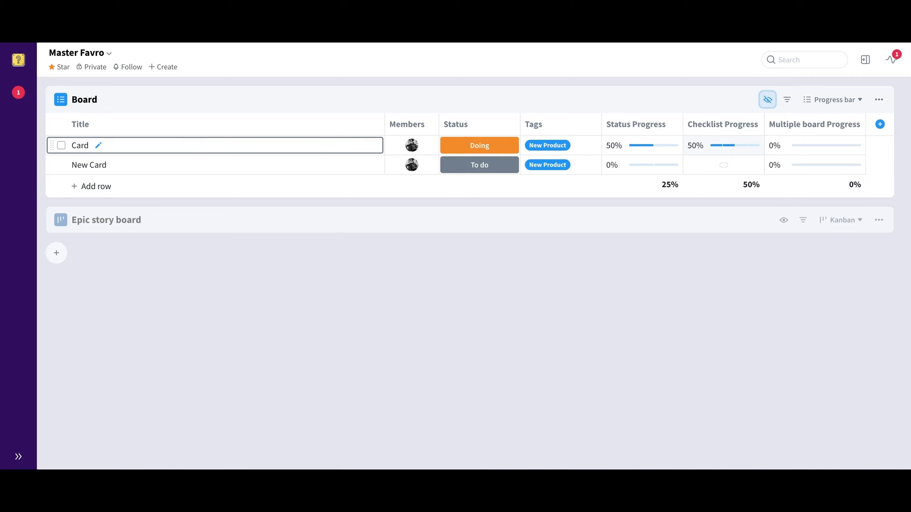
# Step: Review which boards the Multiple board Progress field tracks in its settings and close them without changes
pyautogui.click(856, 124)
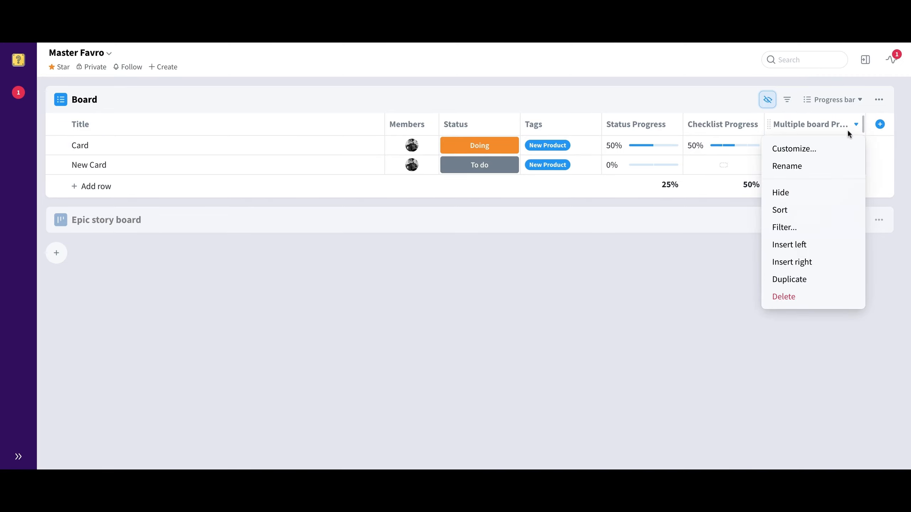
pyautogui.click(836, 148)
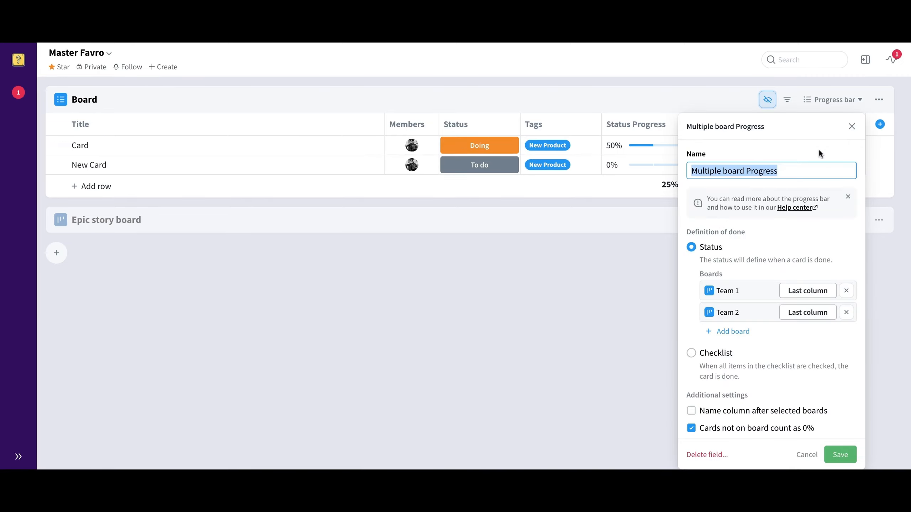
pyautogui.click(830, 236)
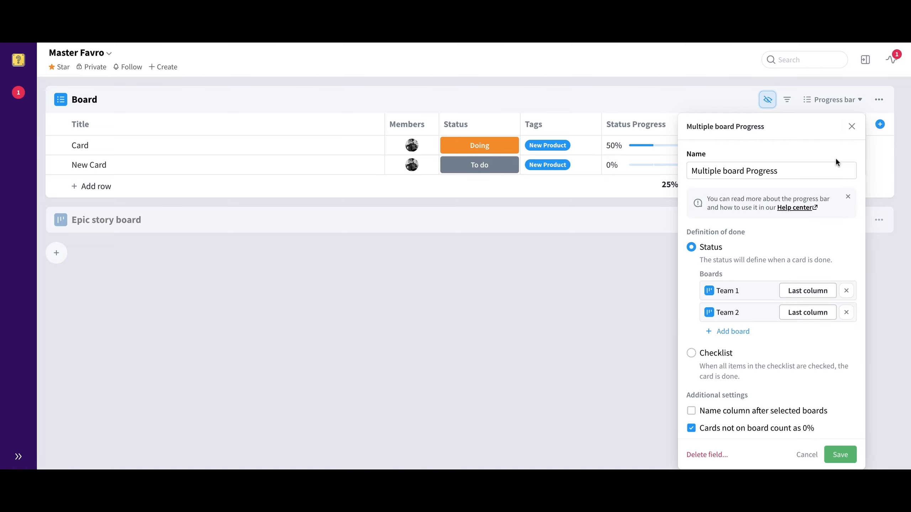
pyautogui.click(852, 127)
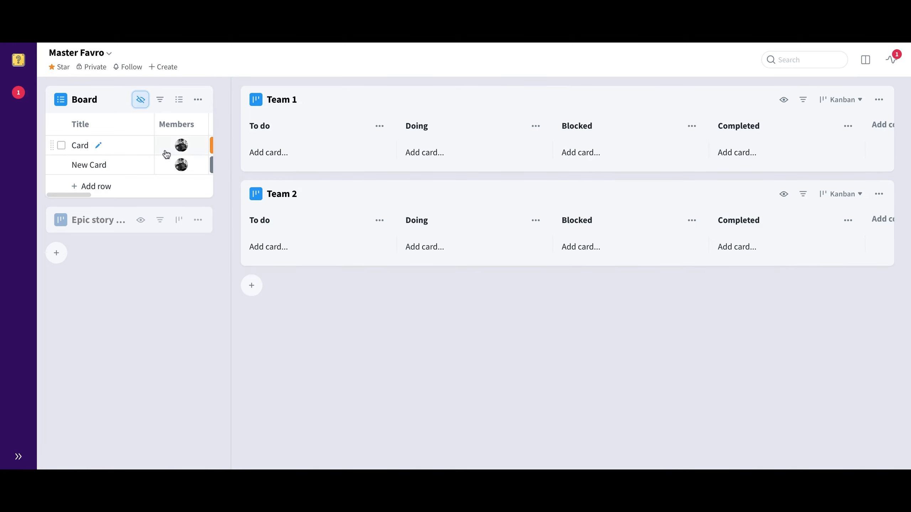
# Step: Add Card to Team 1's To do and Team 2's Blocked columns, moving it to Completed on Team 1
pyautogui.moveTo(81, 154); pyautogui.dragTo(292, 158)
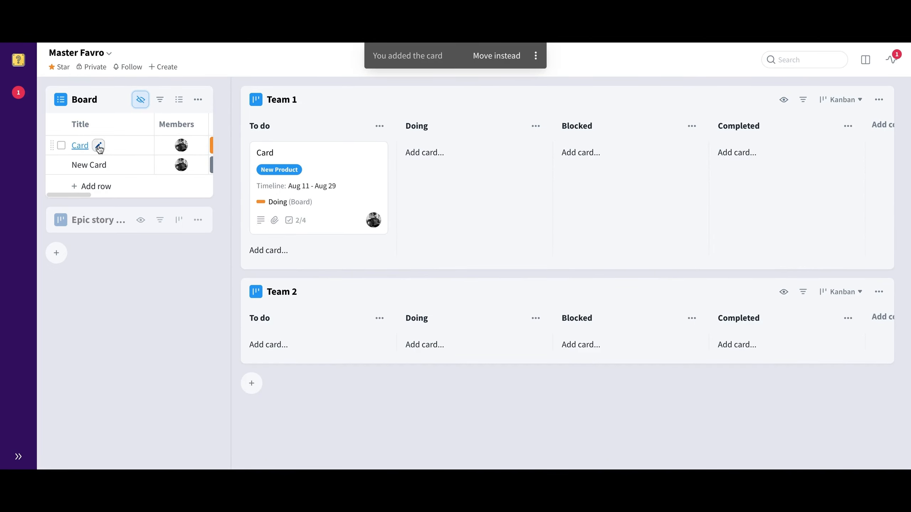
pyautogui.moveTo(86, 149); pyautogui.dragTo(636, 366)
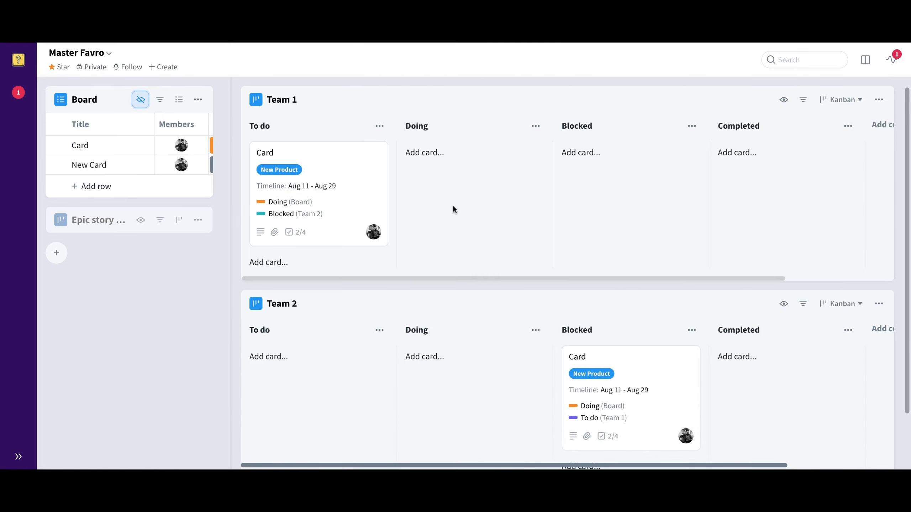
pyautogui.moveTo(328, 204); pyautogui.dragTo(775, 196)
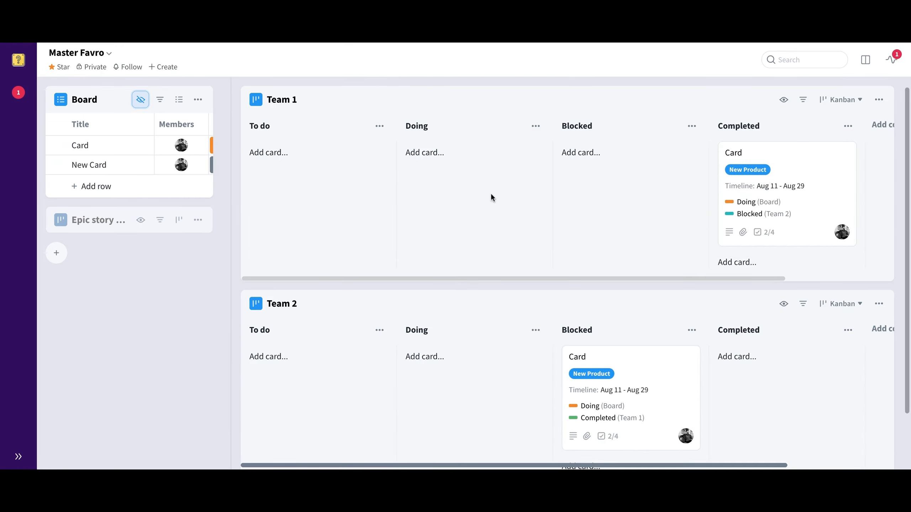
# Step: Expand the Board column to check Card's Multiple board Progress and switch the Board to the Shared Fields view
pyautogui.doubleClick(169, 279)
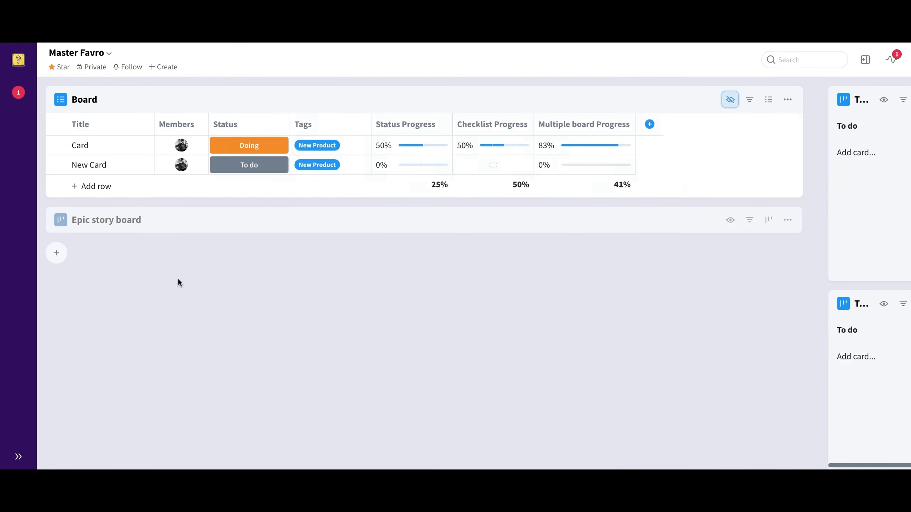
pyautogui.moveTo(825, 145)
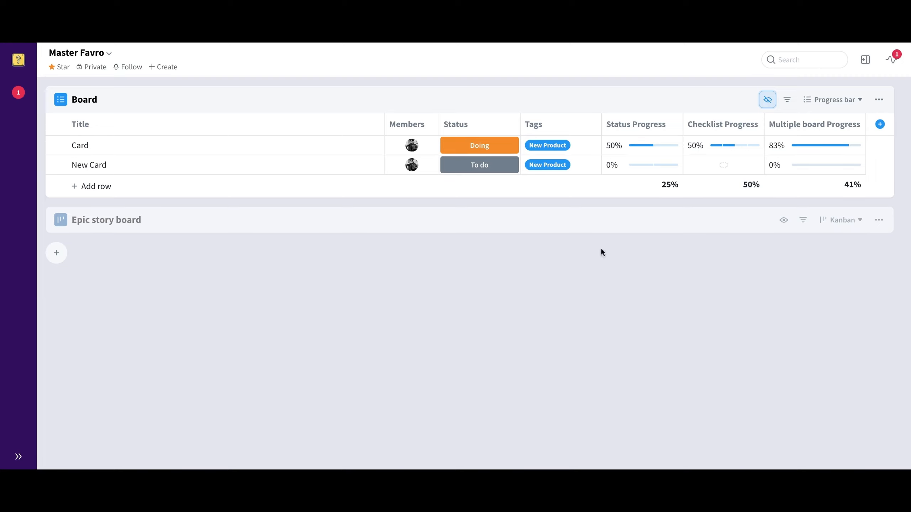
pyautogui.click(853, 99)
pyautogui.click(820, 209)
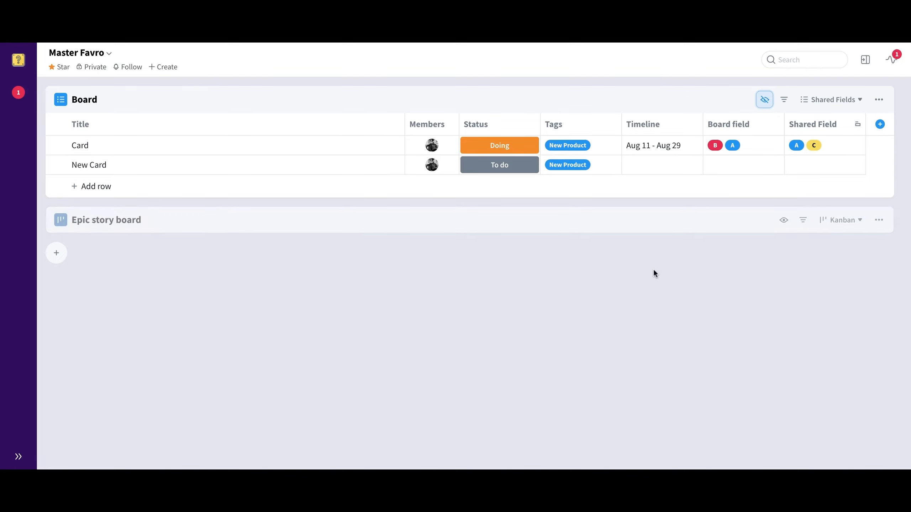
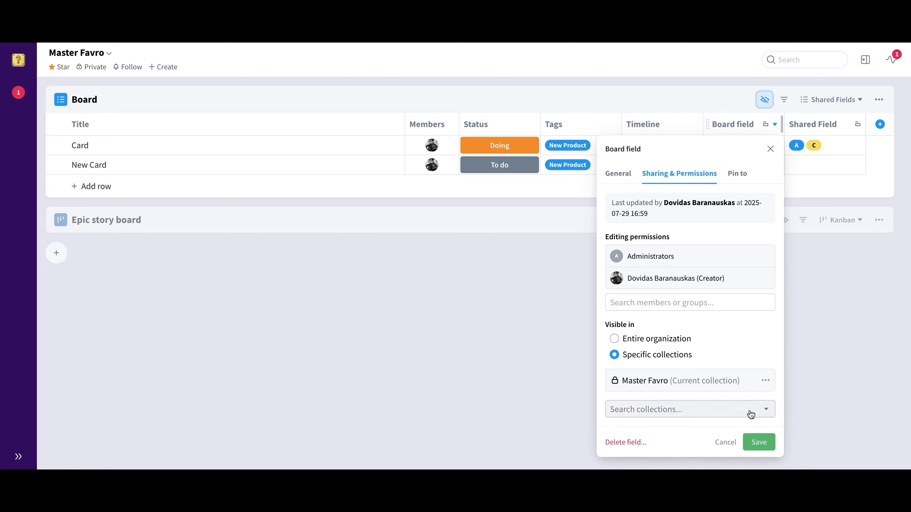
# Step: Save the Board field's visibility for specific collections and expand the Epic story board in Sheet view
pyautogui.click(757, 441)
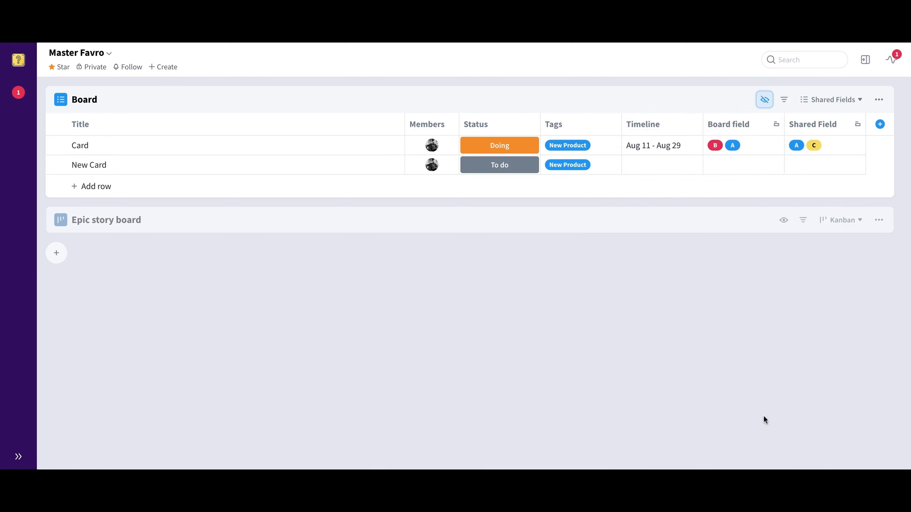
pyautogui.click(724, 219)
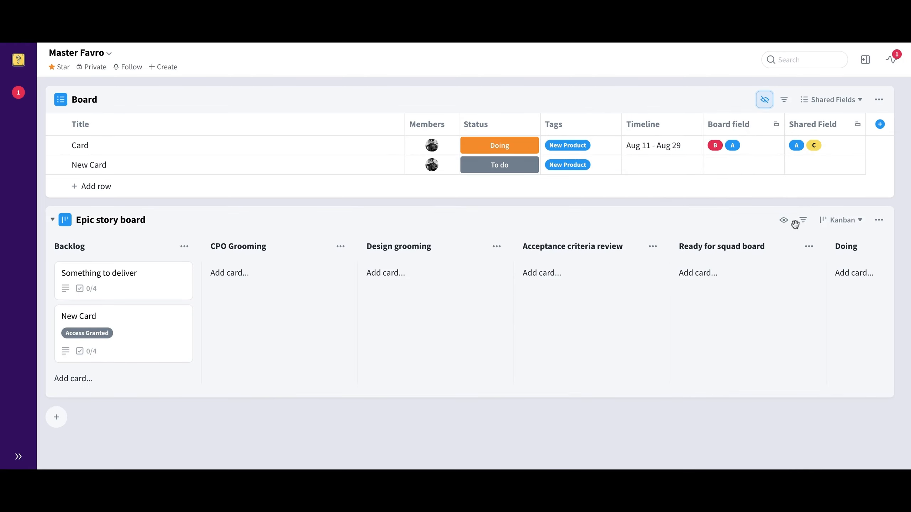
pyautogui.click(838, 223)
pyautogui.click(814, 310)
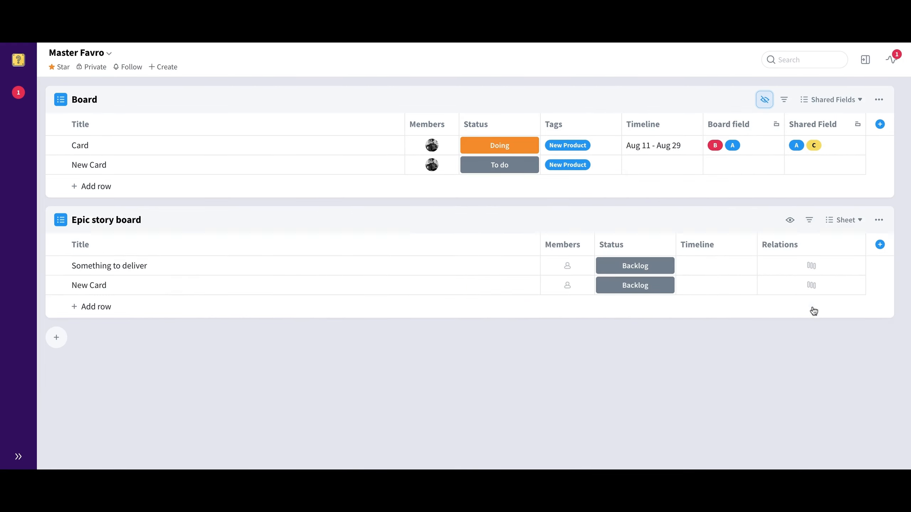
# Step: Search the shared fields for Board field and add it as a column to the Epic story board
pyautogui.click(880, 245)
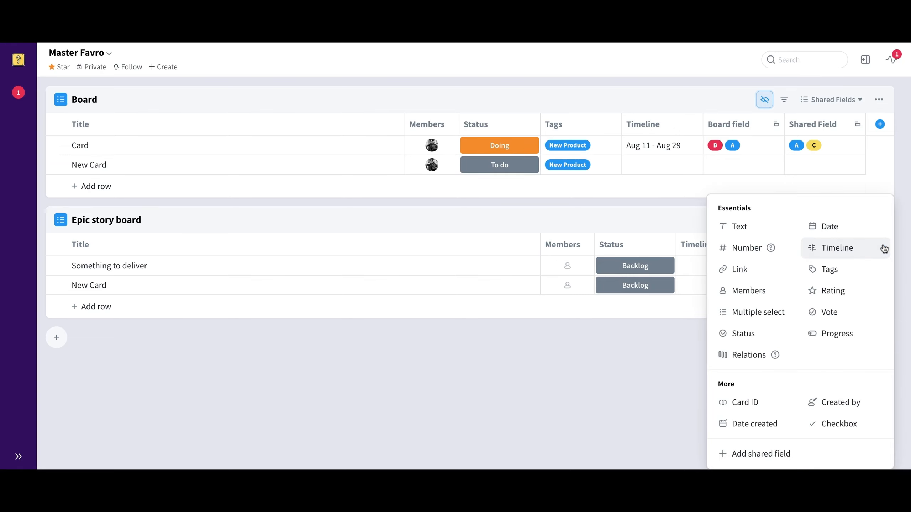
pyautogui.click(819, 459)
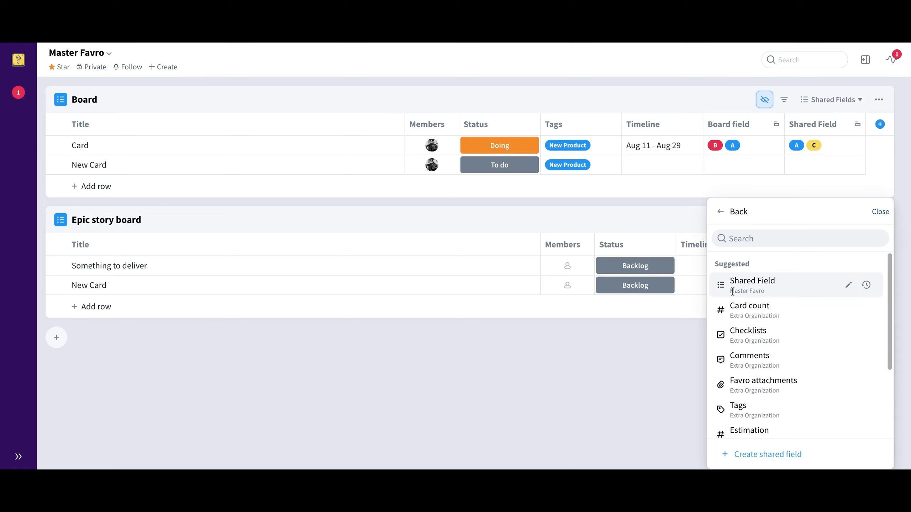
pyautogui.write('Board field')
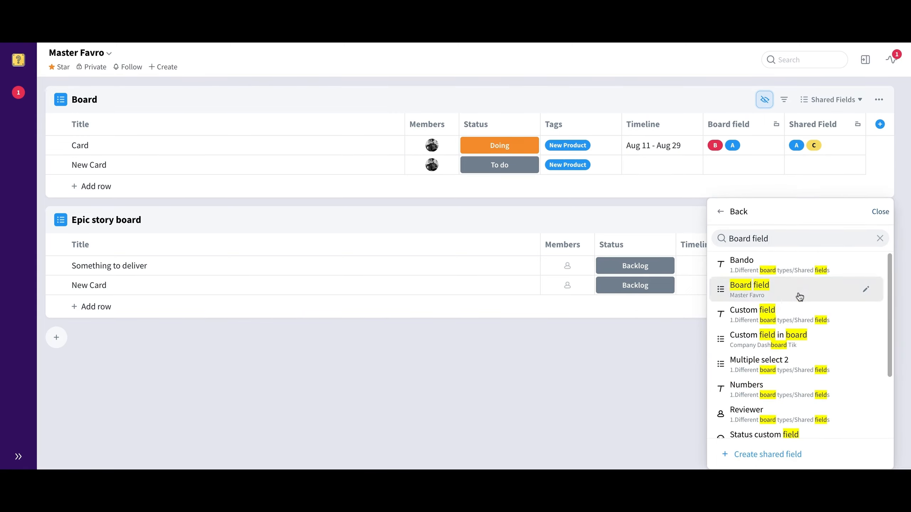
pyautogui.click(798, 297)
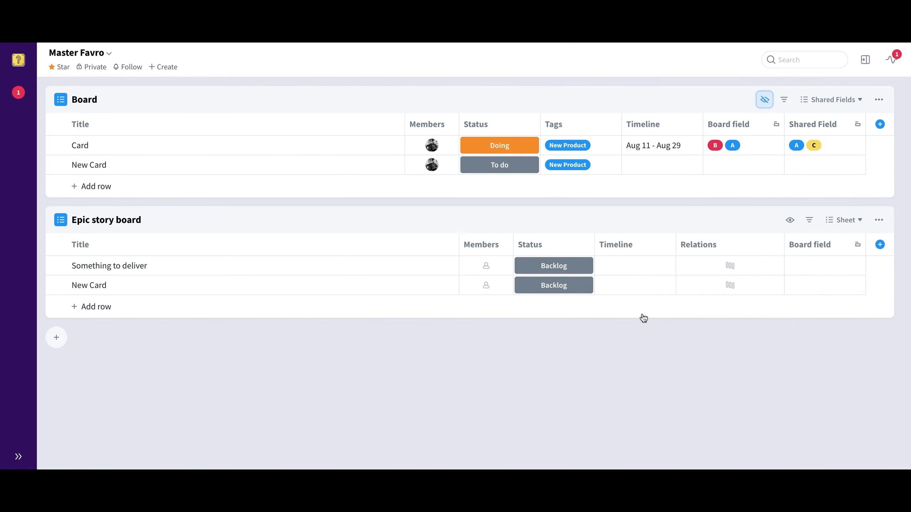
# Step: Add Card from Board to the Epic story board and select option C in its Board field
pyautogui.moveTo(78, 151); pyautogui.dragTo(97, 296)
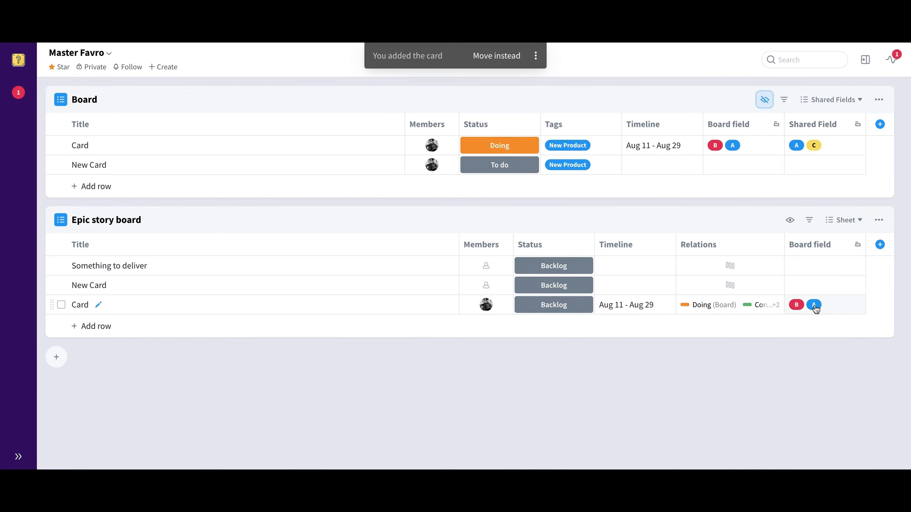
pyautogui.click(840, 308)
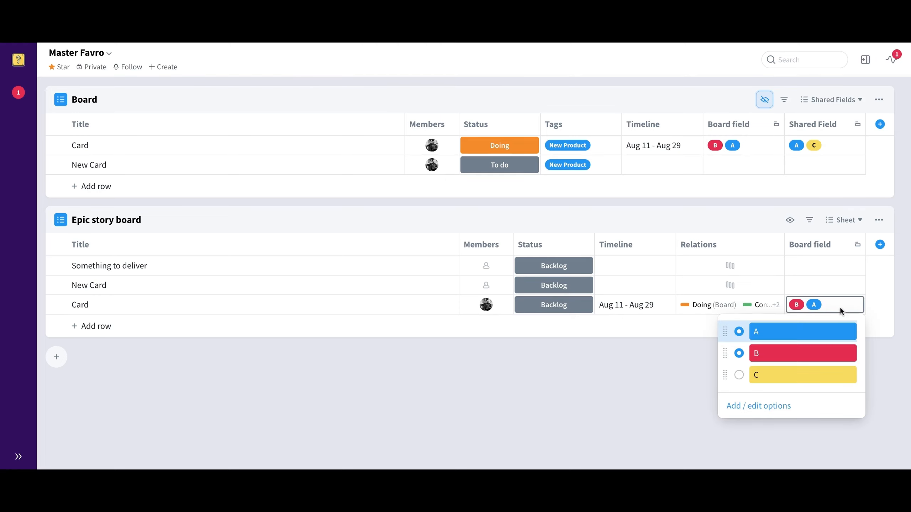
pyautogui.click(808, 380)
pyautogui.click(694, 356)
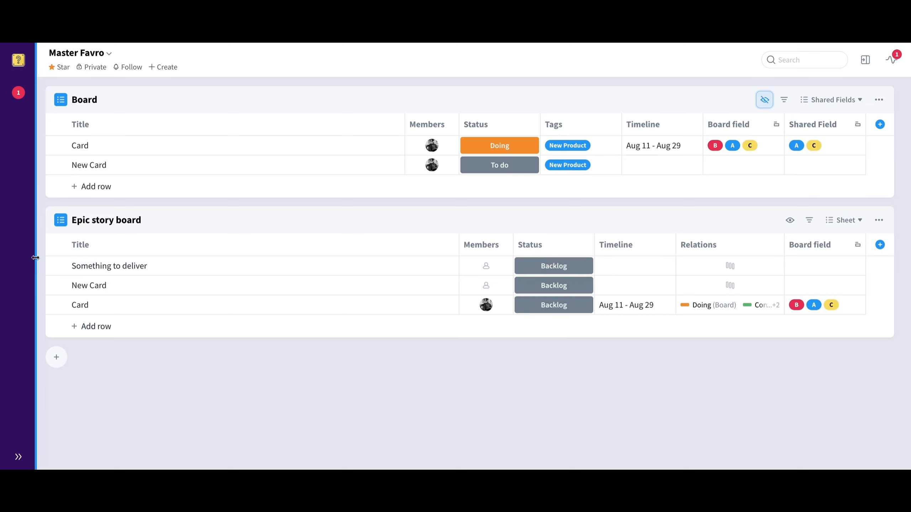
# Step: Open the Workflow collection and expand Product Feature Backlog, Product Roadmap, Product Feature Team - Sprint 1 and External Product Feature Team
pyautogui.moveTo(34, 258)
pyautogui.click(56, 217)
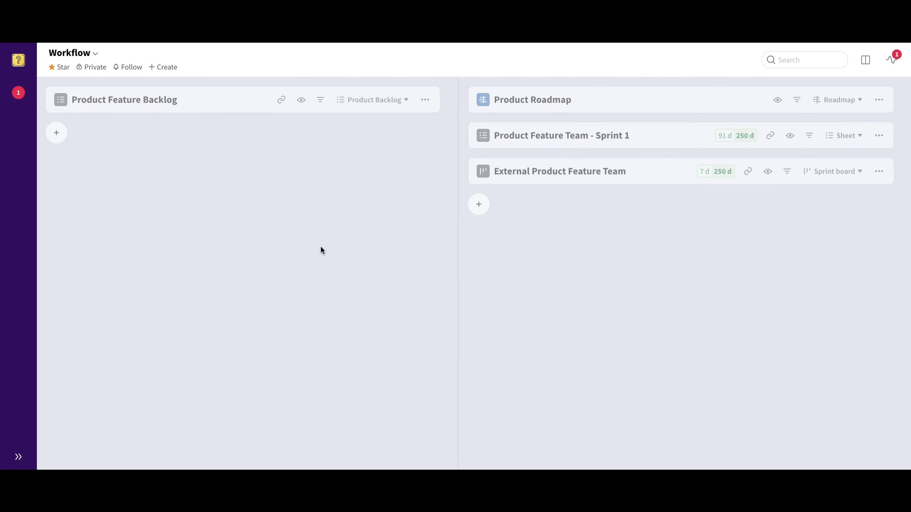
pyautogui.click(238, 99)
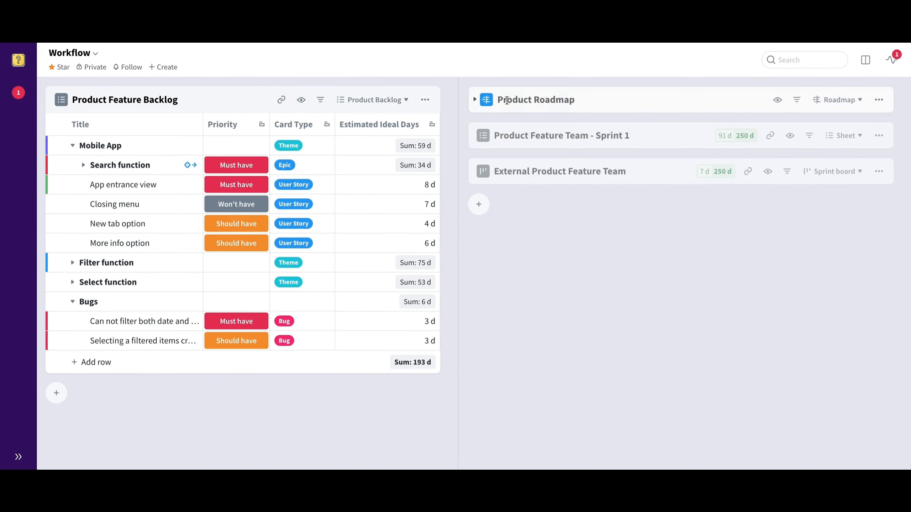
pyautogui.click(636, 101)
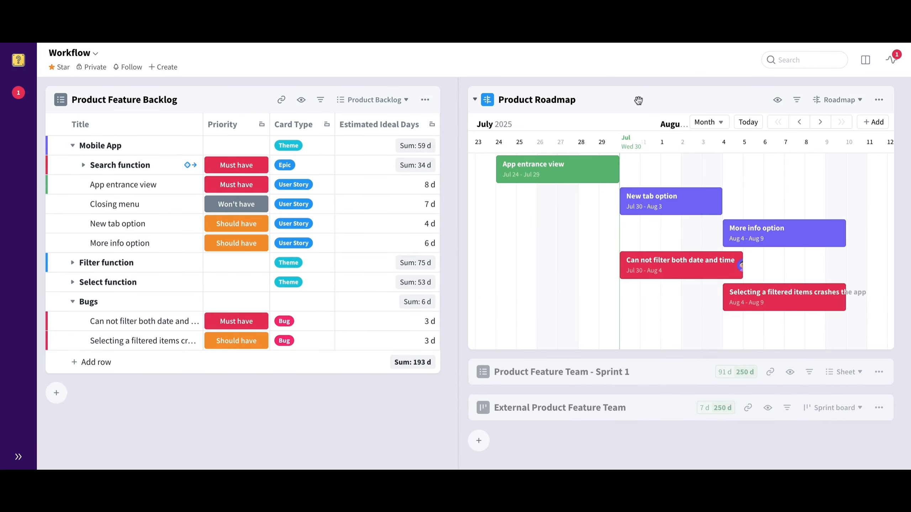
pyautogui.click(664, 372)
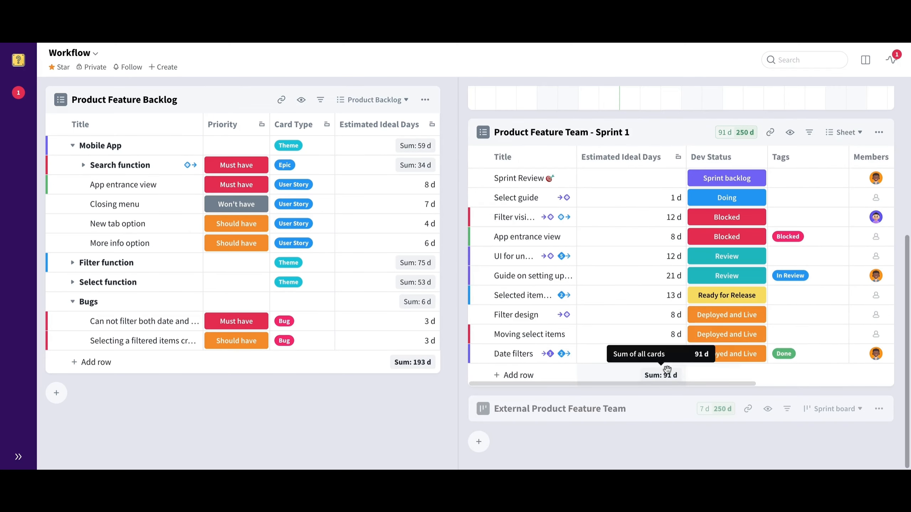
pyautogui.click(668, 412)
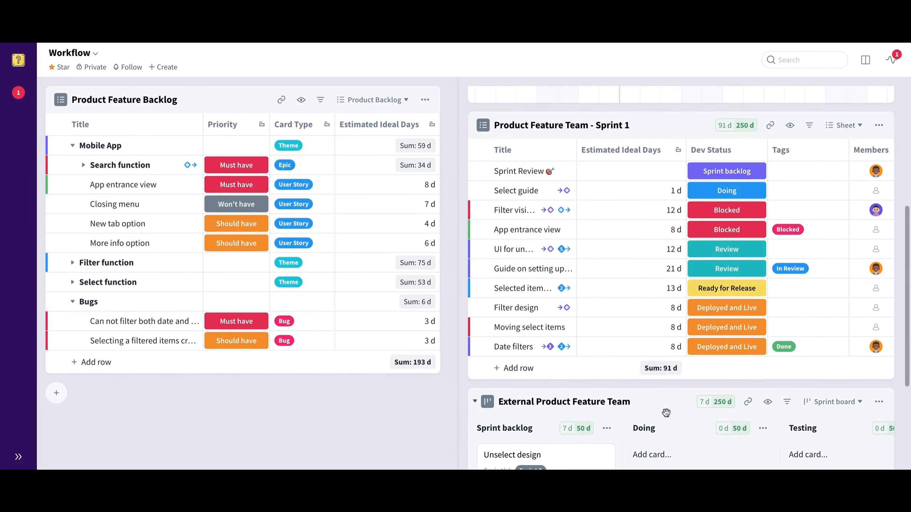
# Step: Add a row named bug 1 to the Product Feature Backlog using the Bug template
pyautogui.click(94, 362)
pyautogui.write('bug 1')
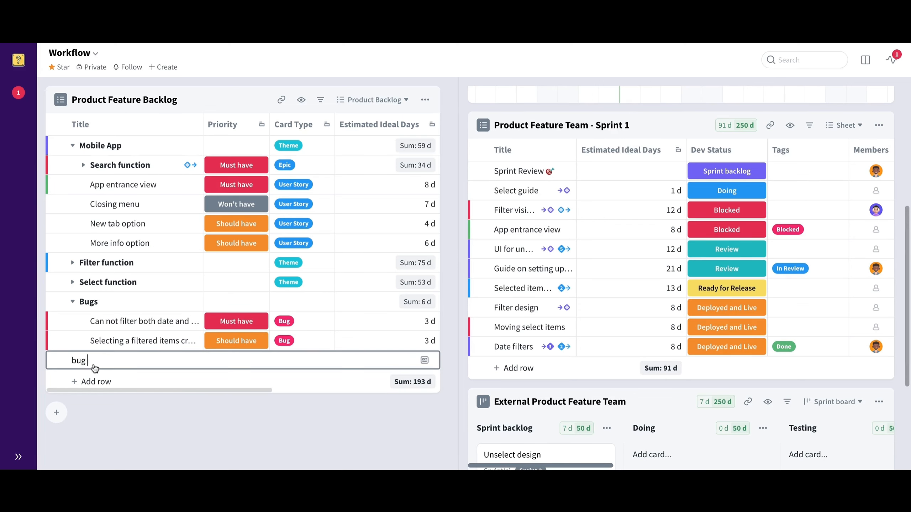
pyautogui.click(424, 360)
pyautogui.click(348, 215)
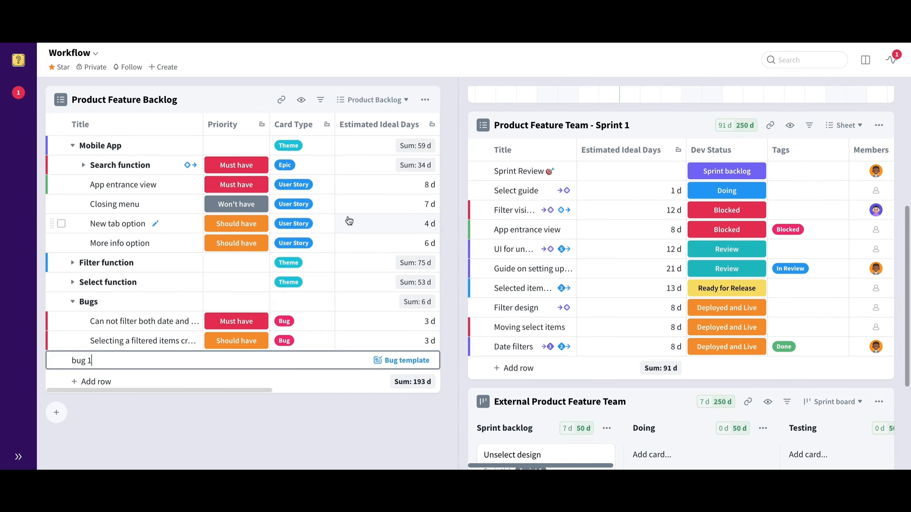
pyautogui.press('Return')
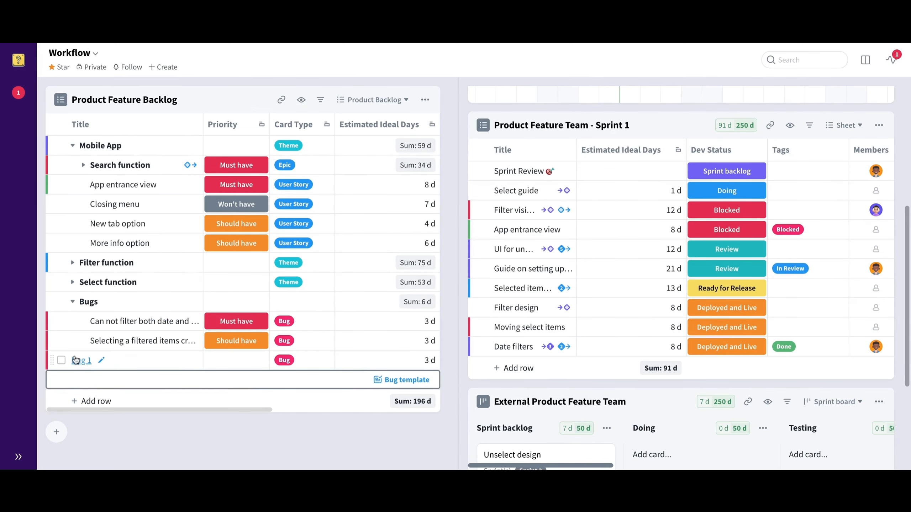
# Step: Review the templated description in the bug 1 card and close the card
pyautogui.click(82, 359)
pyautogui.scroll(-3, 407, 303)
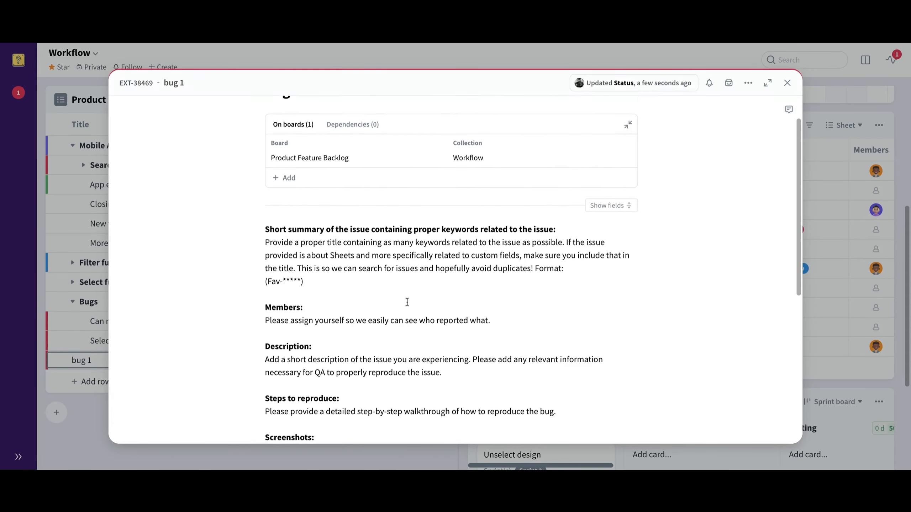
pyautogui.click(104, 411)
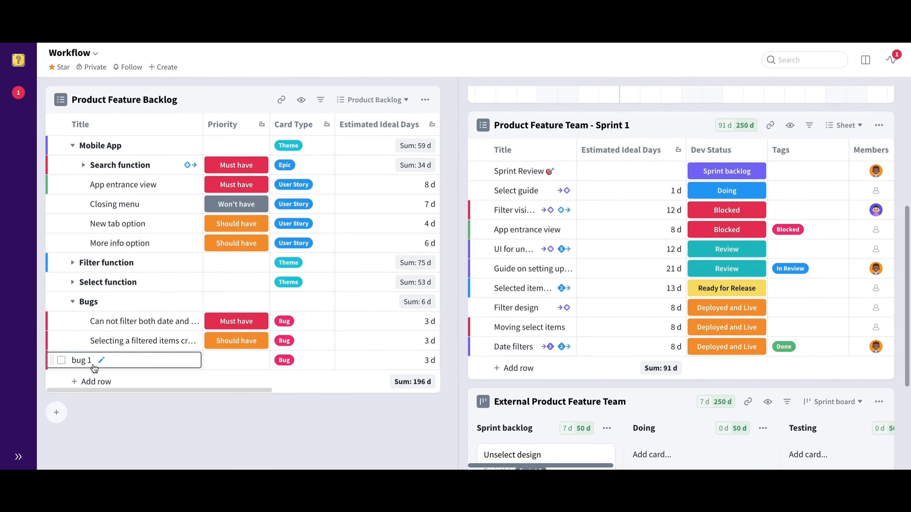
# Step: Add bug 1 to the top of Product Feature Team - Sprint 1 and to External Product Feature Team's Sprint backlog column
pyautogui.moveTo(86, 366); pyautogui.dragTo(538, 169)
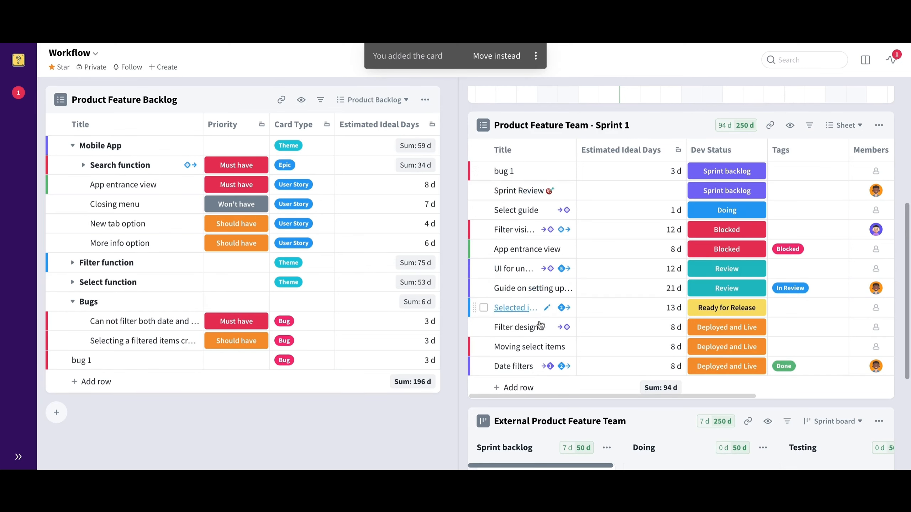
pyautogui.scroll(-3, 541, 329)
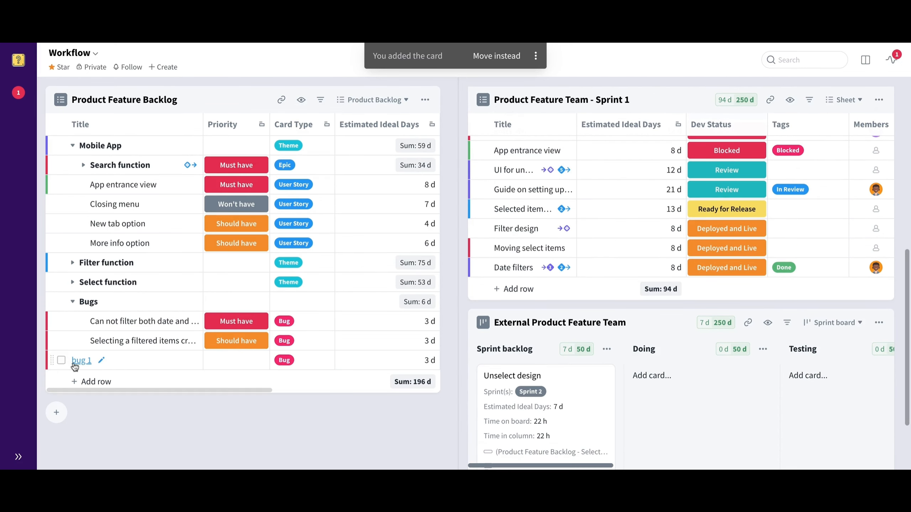
pyautogui.moveTo(77, 361); pyautogui.dragTo(531, 383)
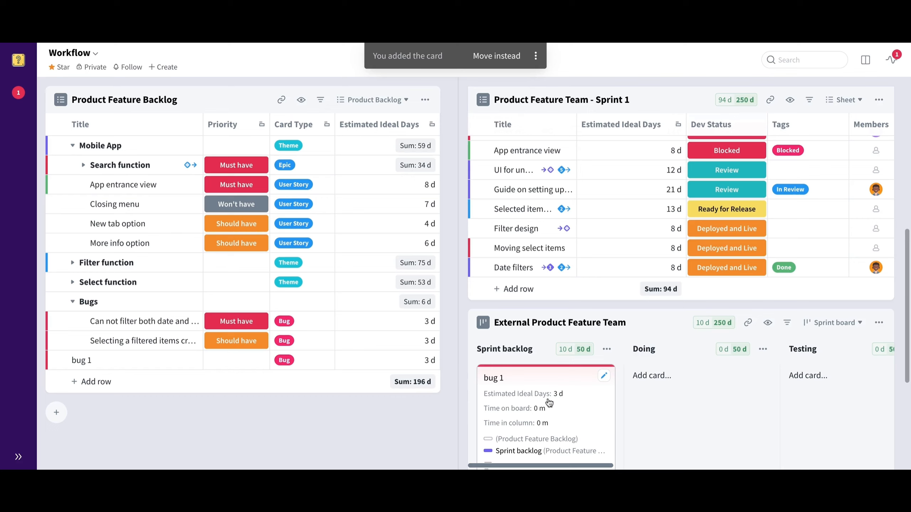
# Step: Set bug 1's Dev Status to Testing and its Estimated Ideal Days to 9 in Product Feature Team - Sprint 1
pyautogui.scroll(2, 535, 401)
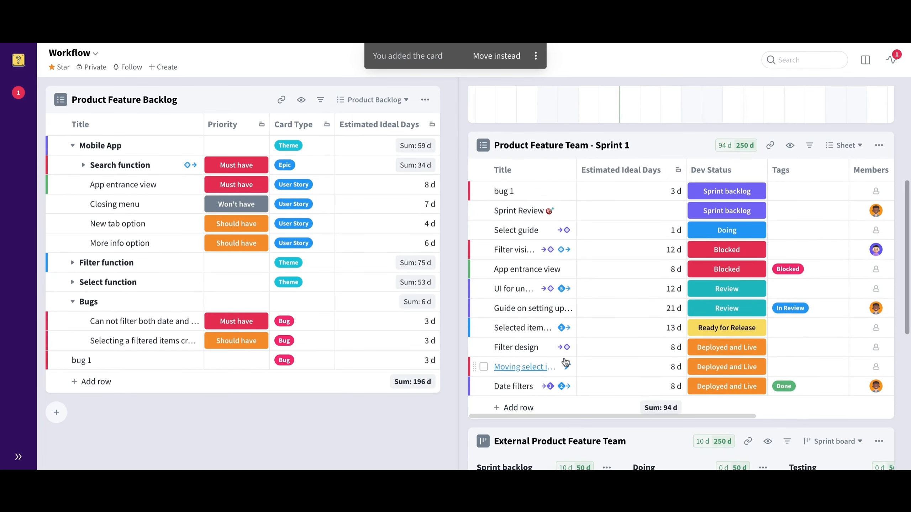
pyautogui.click(745, 193)
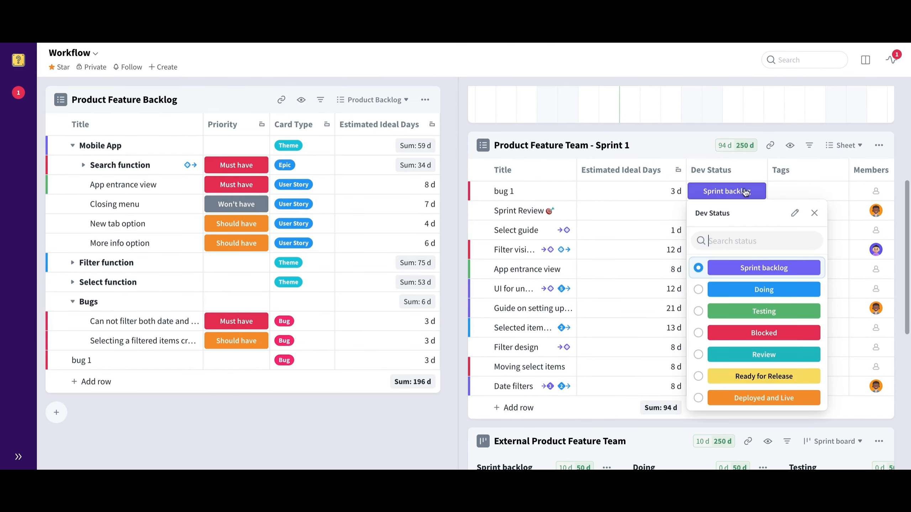
pyautogui.click(780, 311)
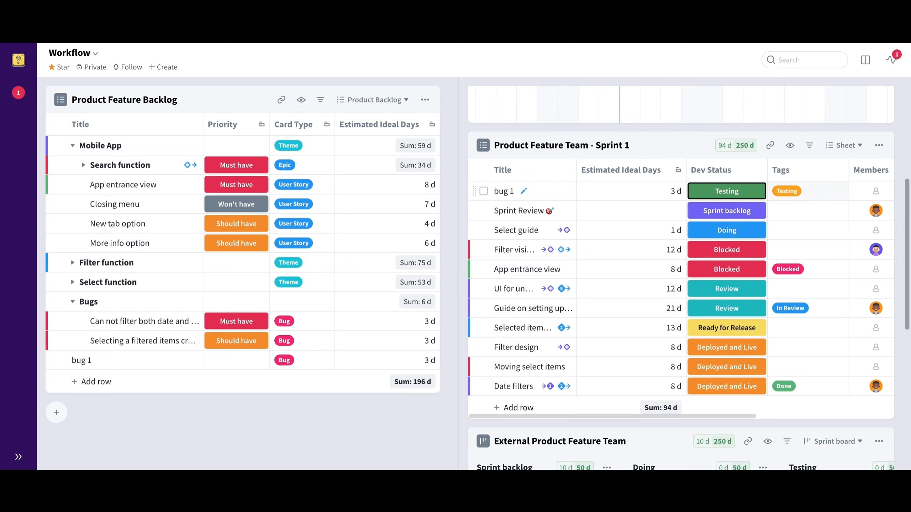
pyautogui.click(660, 191)
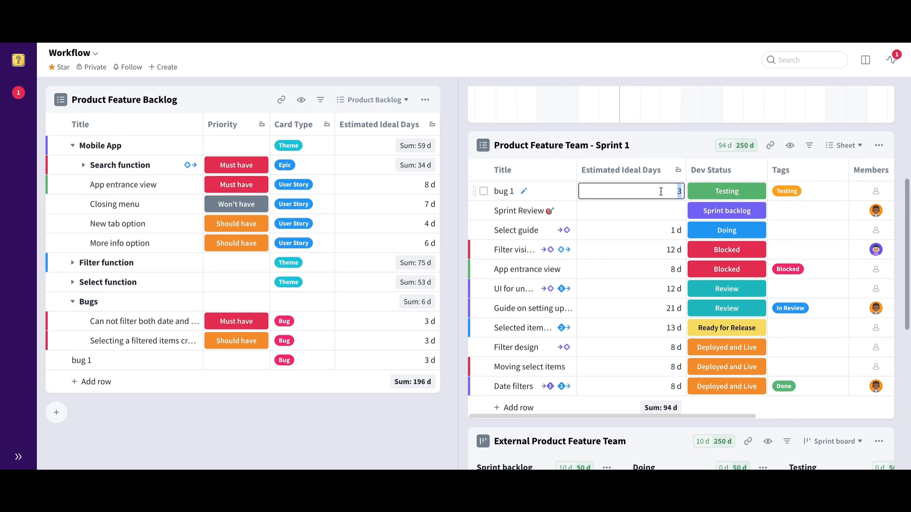
pyautogui.write('9')
pyautogui.press('Return')
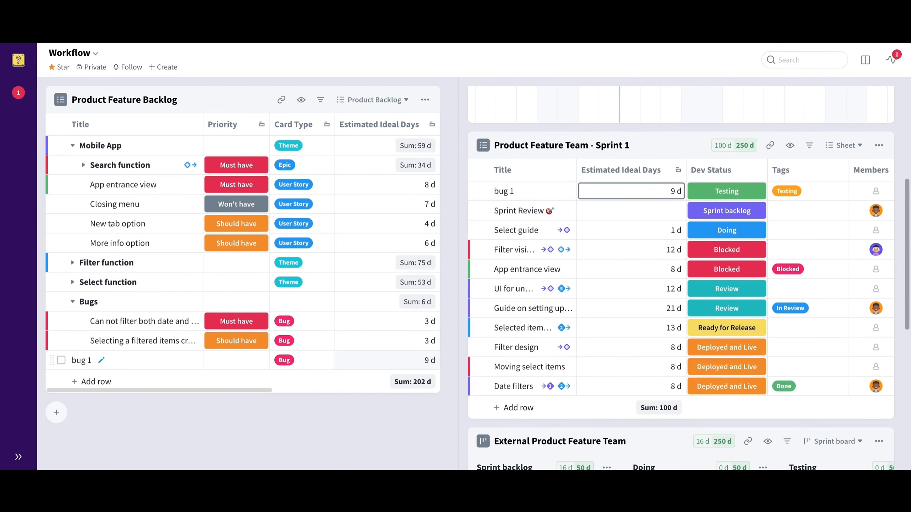
# Step: Add bug 1 to the Product Roadmap and set its Roadmap dates in the backlog to Aug 1 - Aug 15, 2025
pyautogui.scroll(6, 621, 373)
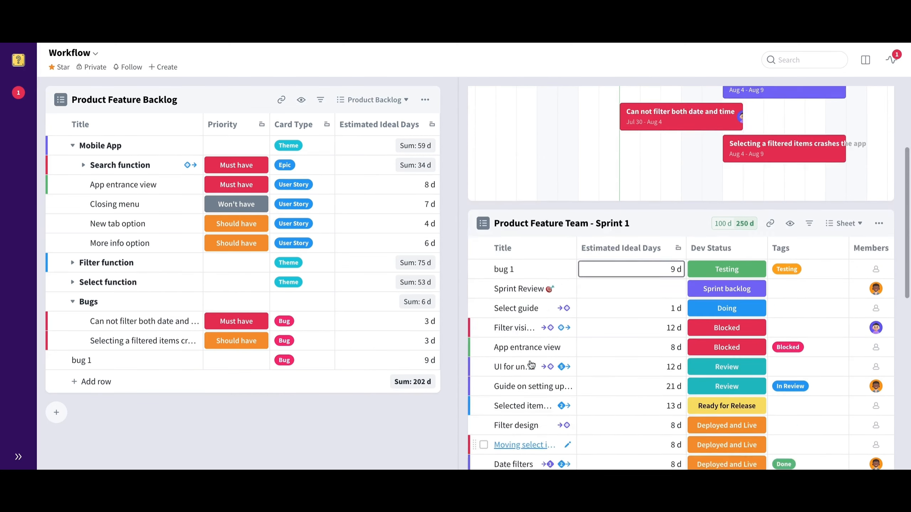
pyautogui.moveTo(71, 368); pyautogui.dragTo(748, 169)
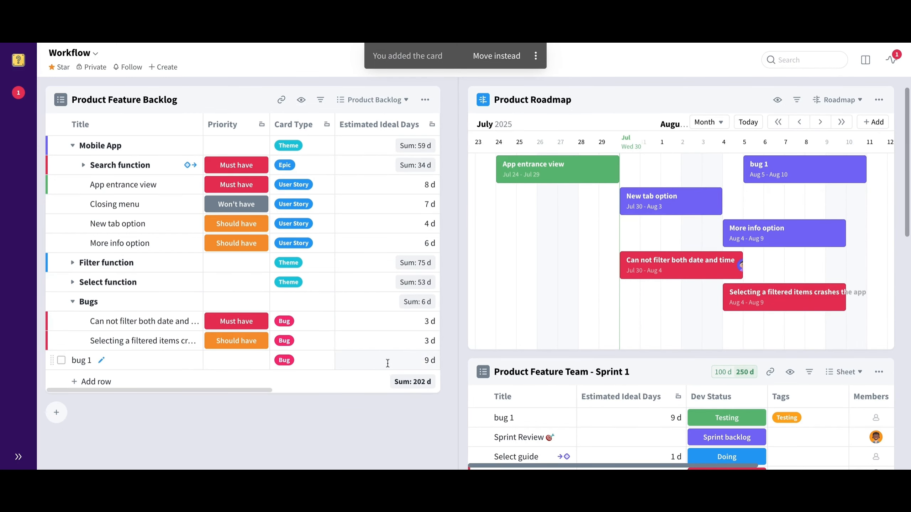
pyautogui.hscroll(6, 389, 364)
pyautogui.hscroll(2, 388, 363)
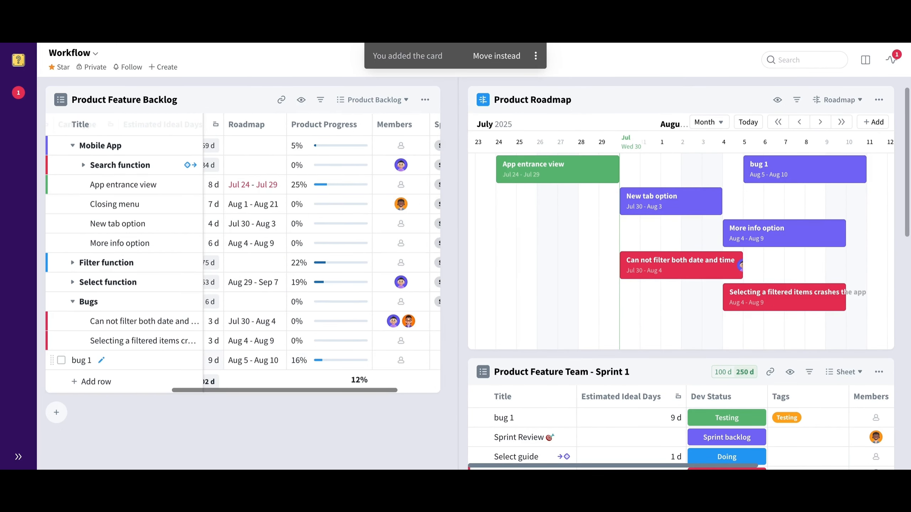
pyautogui.click(263, 363)
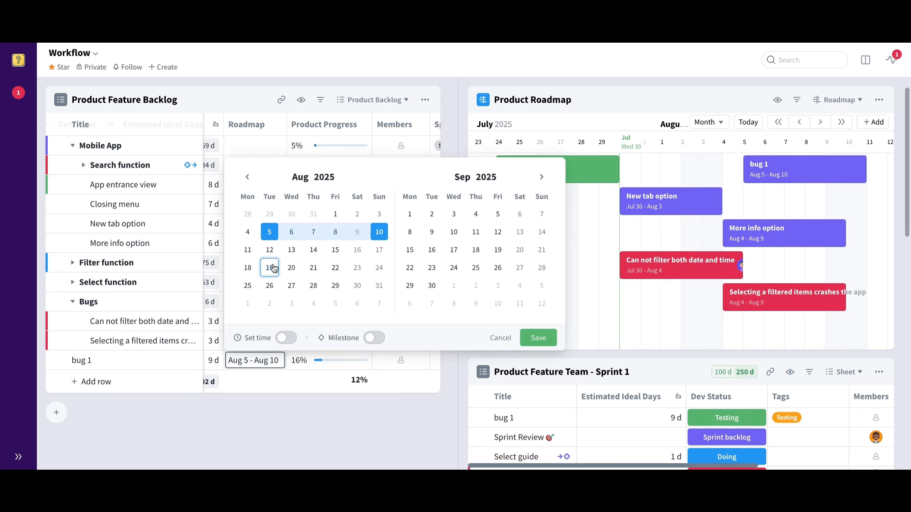
pyautogui.click(335, 215)
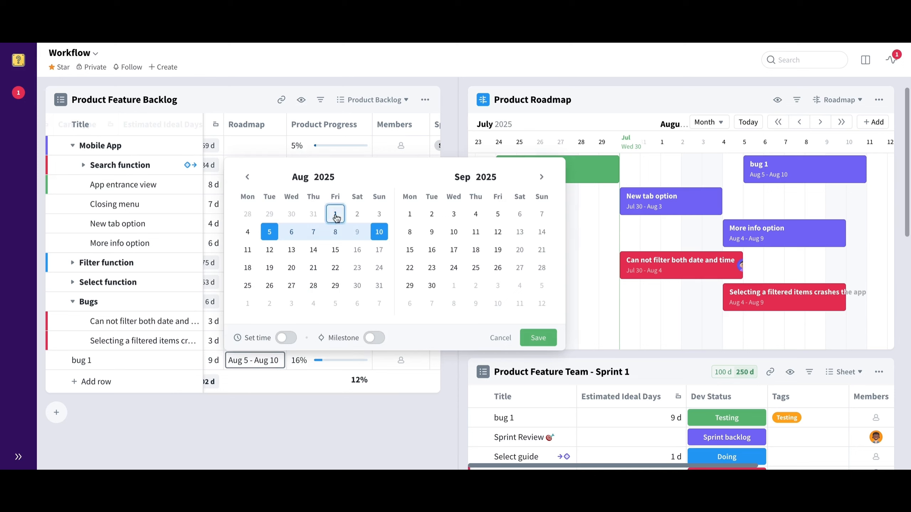
pyautogui.click(339, 252)
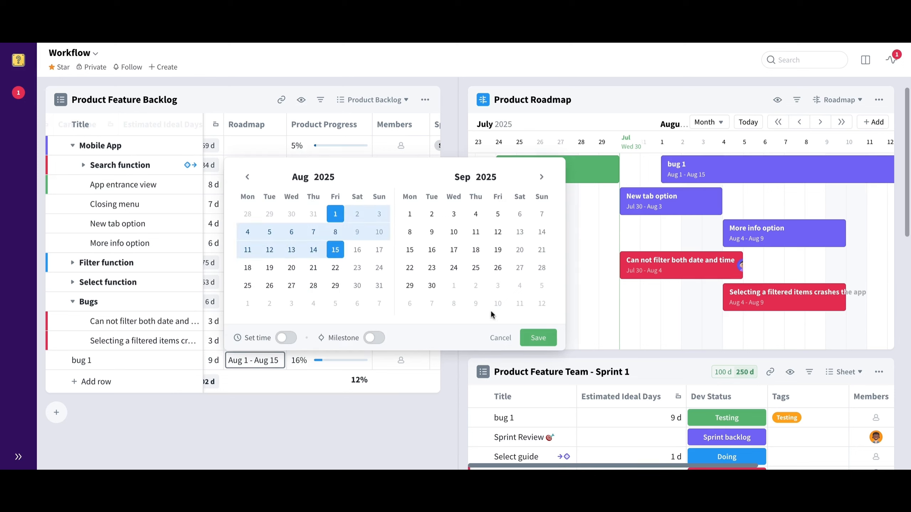
pyautogui.click(537, 340)
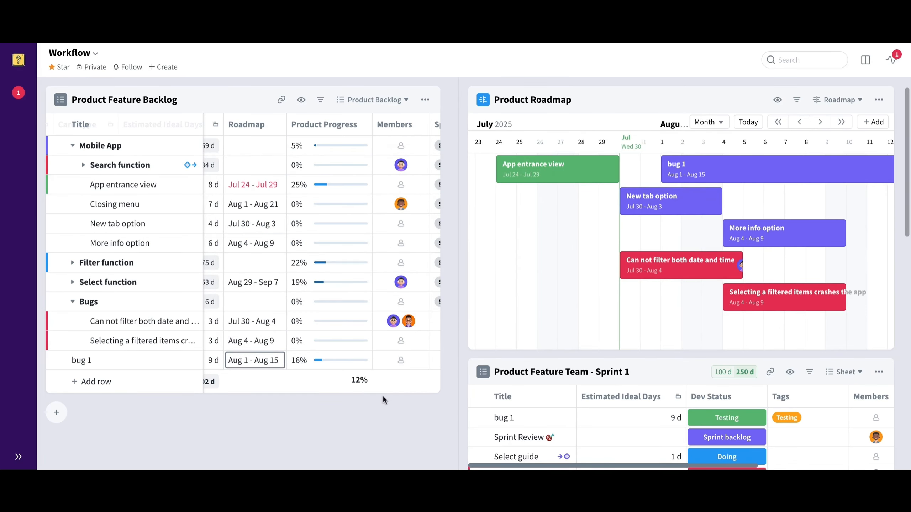
# Step: Move bug 1 to Doing on External Product Feature Team, checking its Product Progress breakdown before and after the move
pyautogui.moveTo(325, 363)
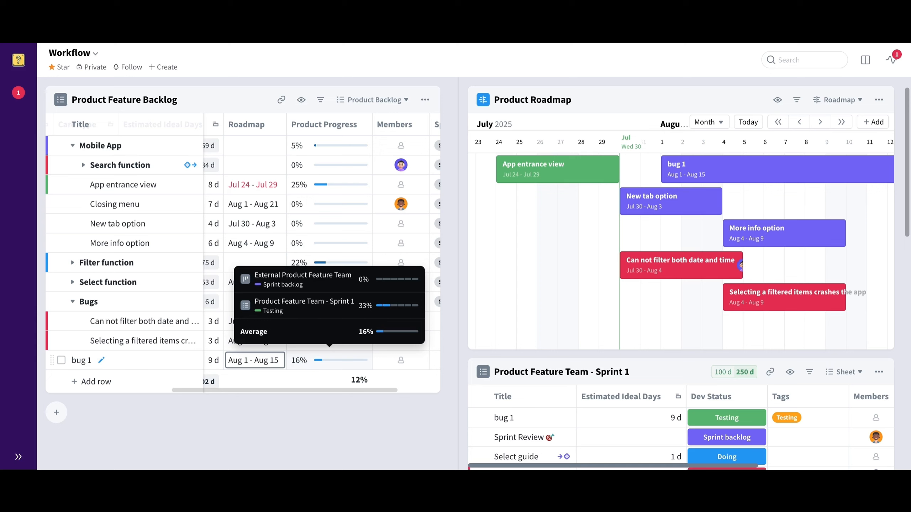
pyautogui.scroll(-10, 580, 415)
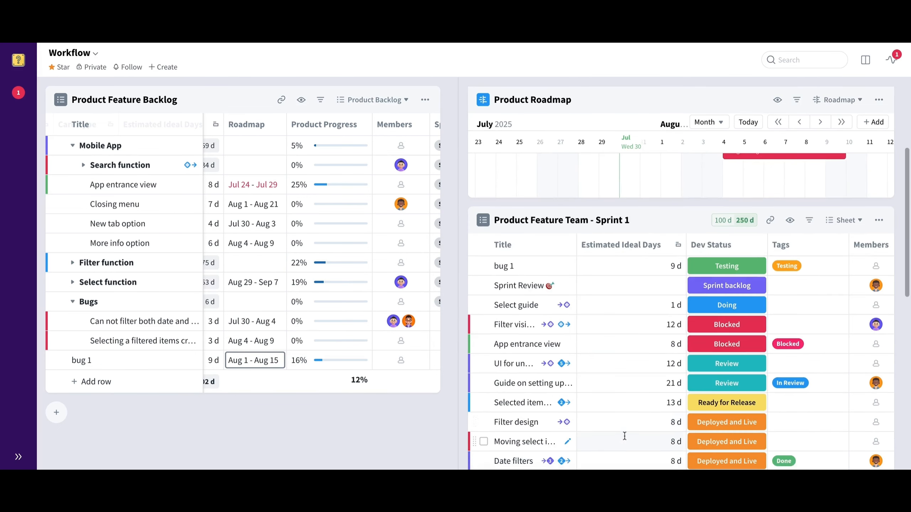
pyautogui.moveTo(580, 414); pyautogui.dragTo(746, 409)
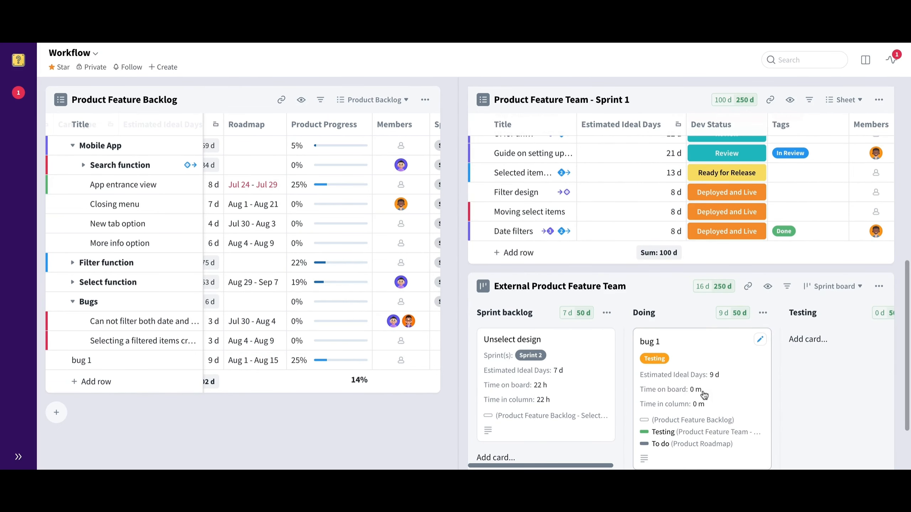
pyautogui.moveTo(354, 360)
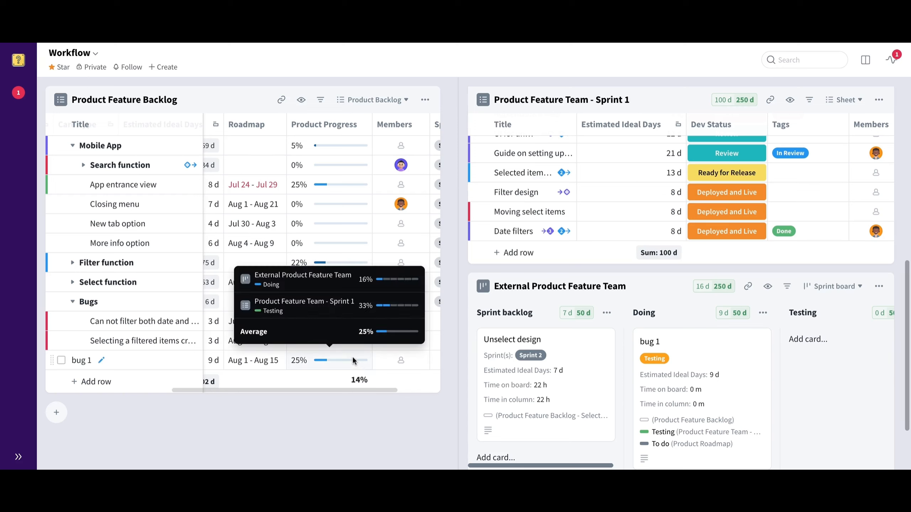